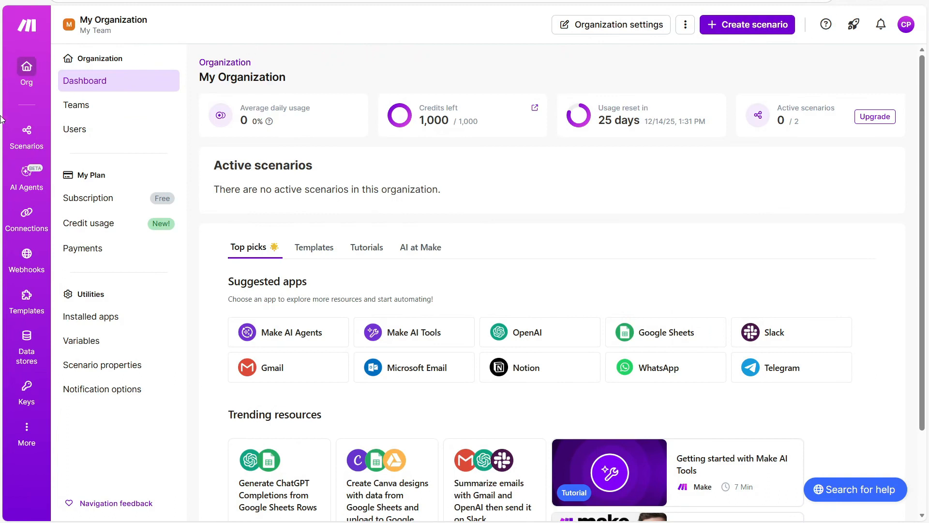
Open Scenarios, browse the ready-made templates, then return to the empty All scenarios list.
click(25, 133)
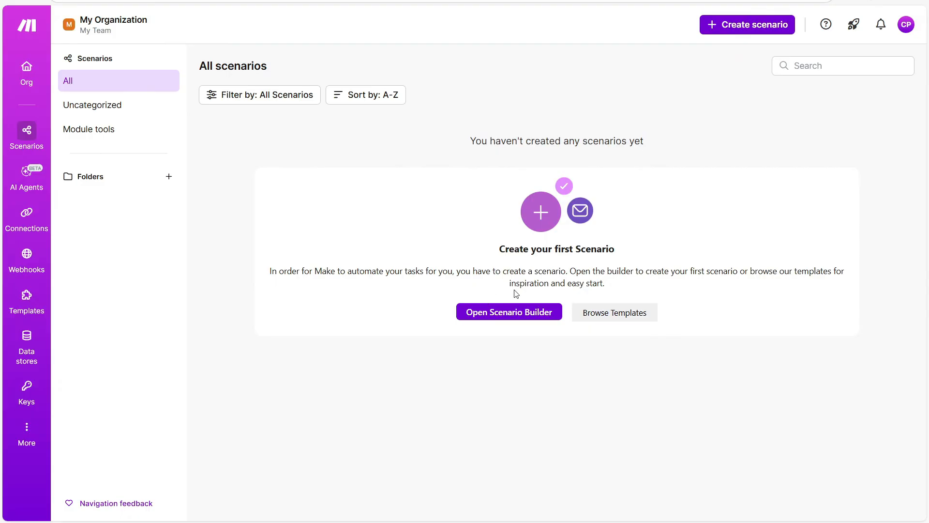
click(627, 314)
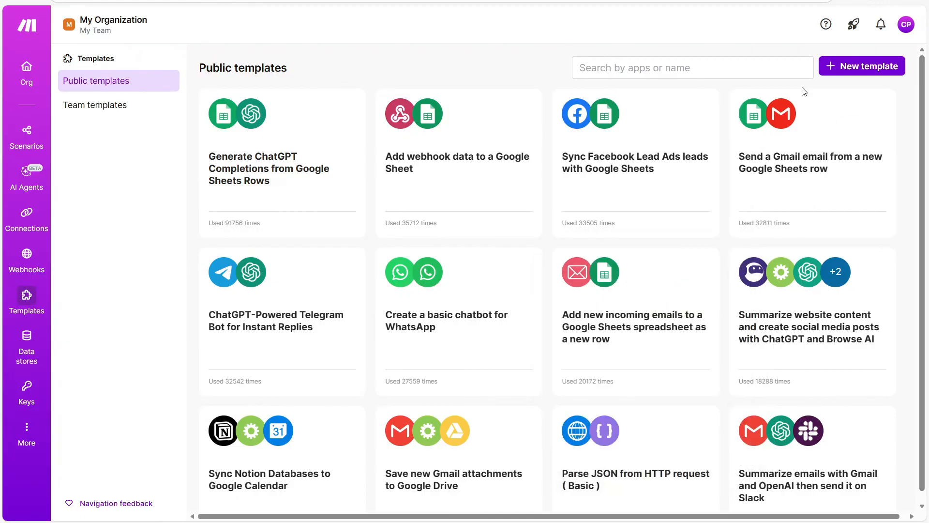
mouse_move(777, 123)
scroll(774, 126, down, 15)
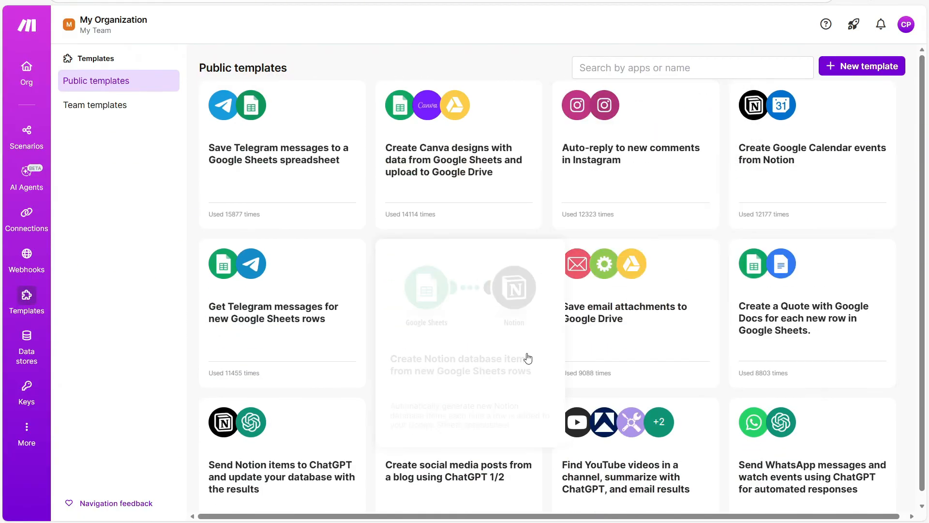
scroll(856, 108, up, 18)
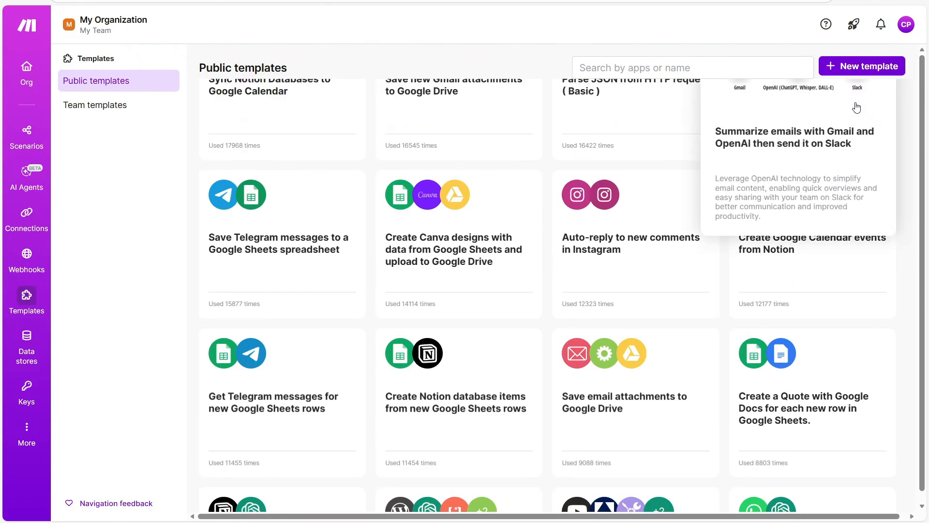
scroll(856, 108, up, 2)
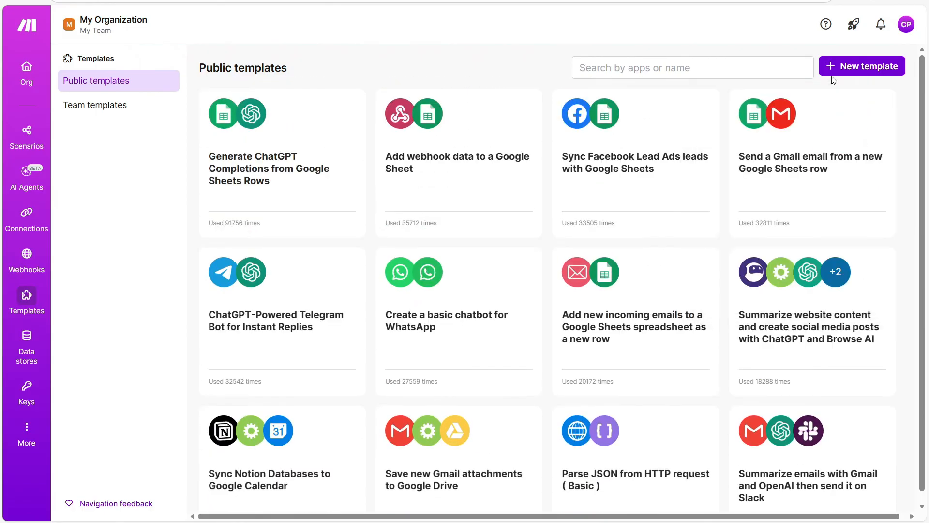
click(12, 1)
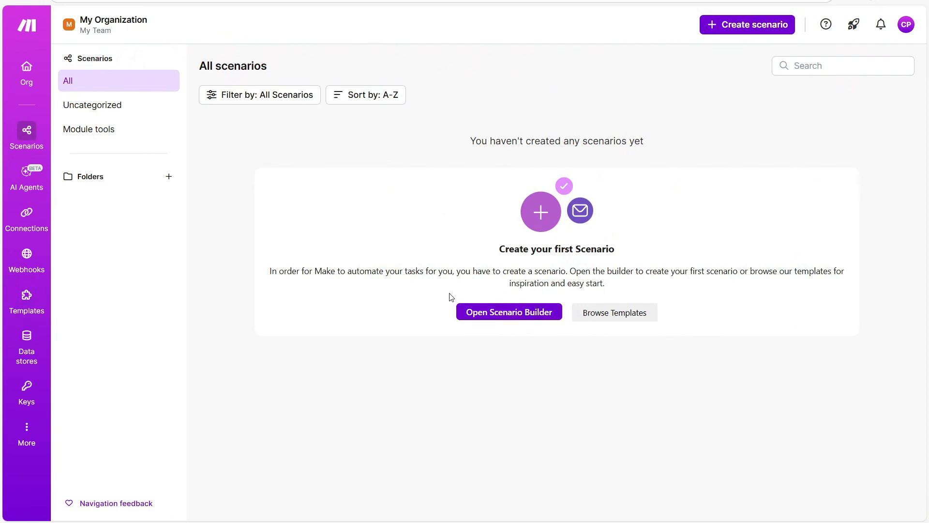
Start a new scenario and search 'Shopify' in the app picker to list its modules.
click(491, 318)
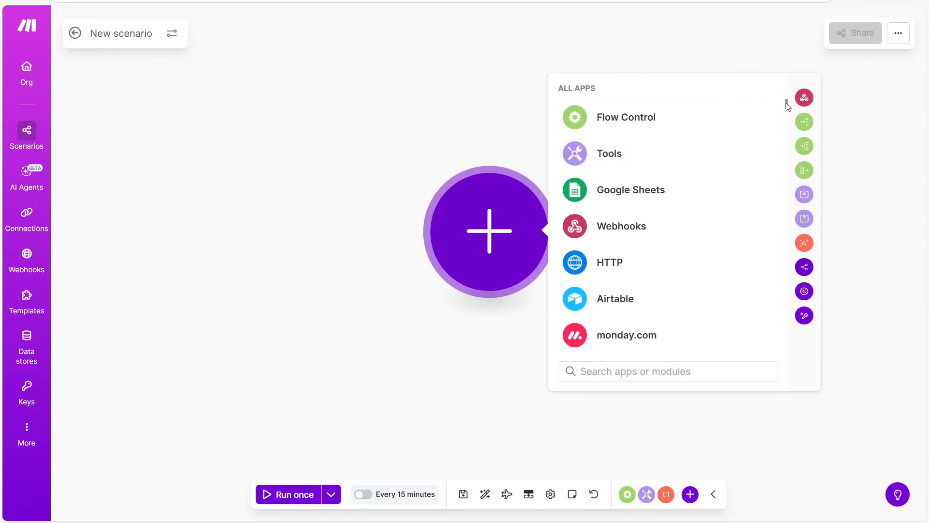
drag(785, 103, 804, 80)
click(652, 371)
text(Shopify)
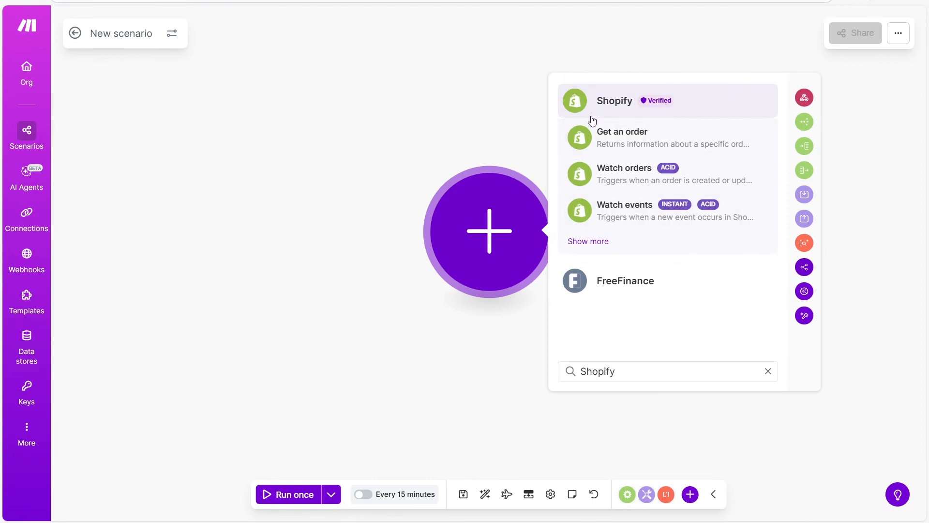
click(604, 107)
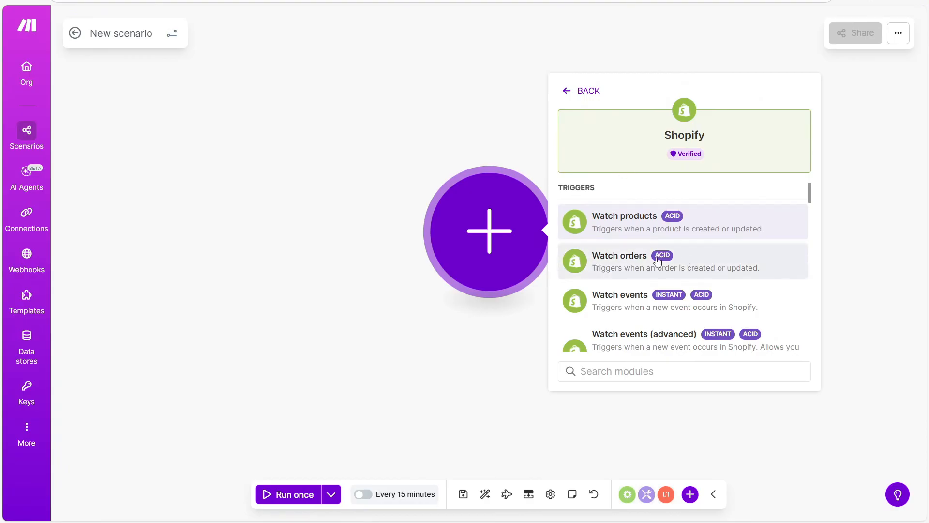
Add the Shopify Watch orders trigger to the scenario.
click(632, 270)
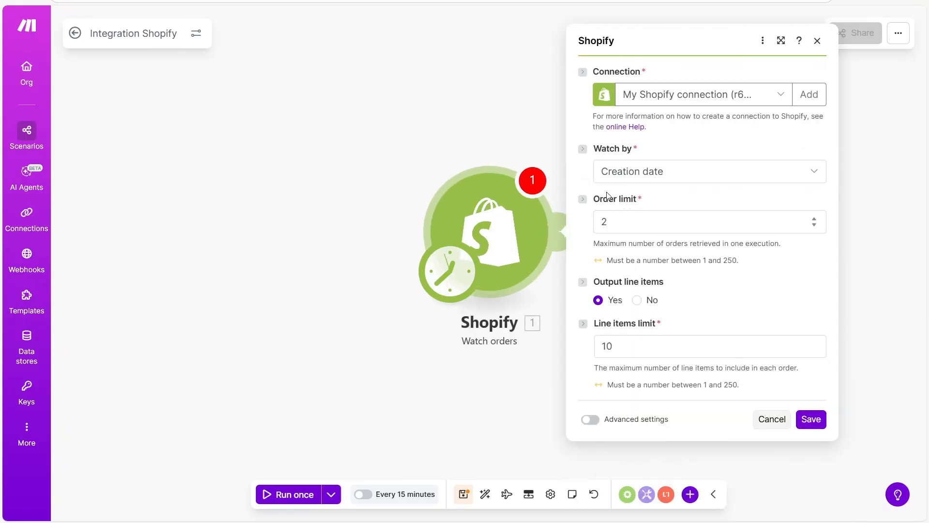
drag(591, 72, 649, 72)
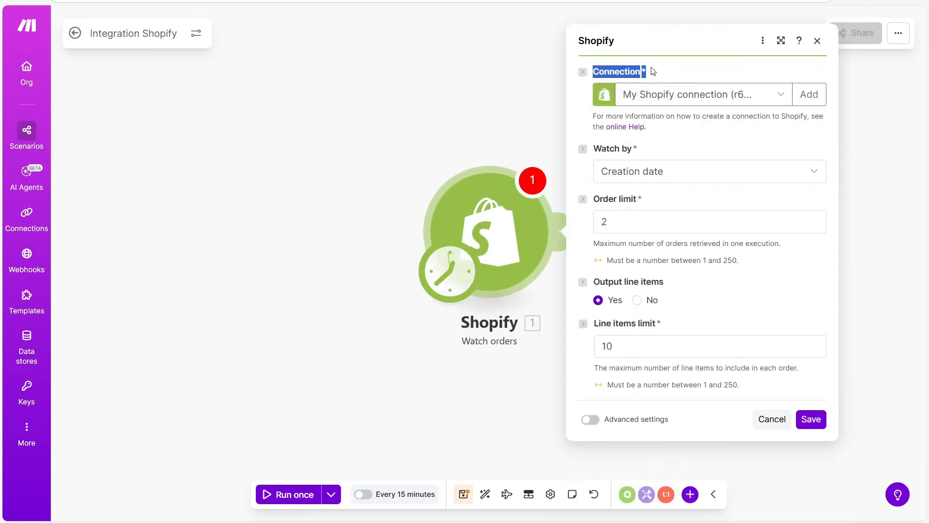
click(661, 55)
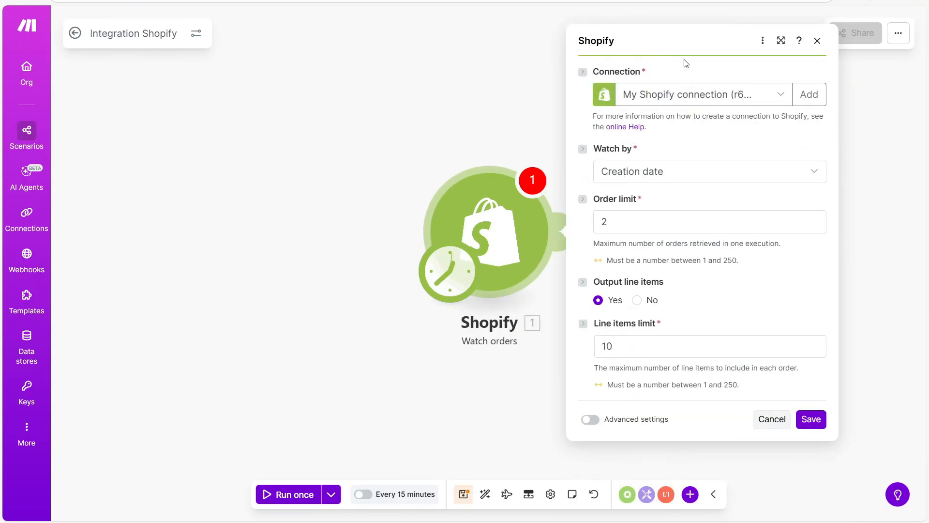
Begin a new connection for the trigger with connection type Shopify.
click(819, 96)
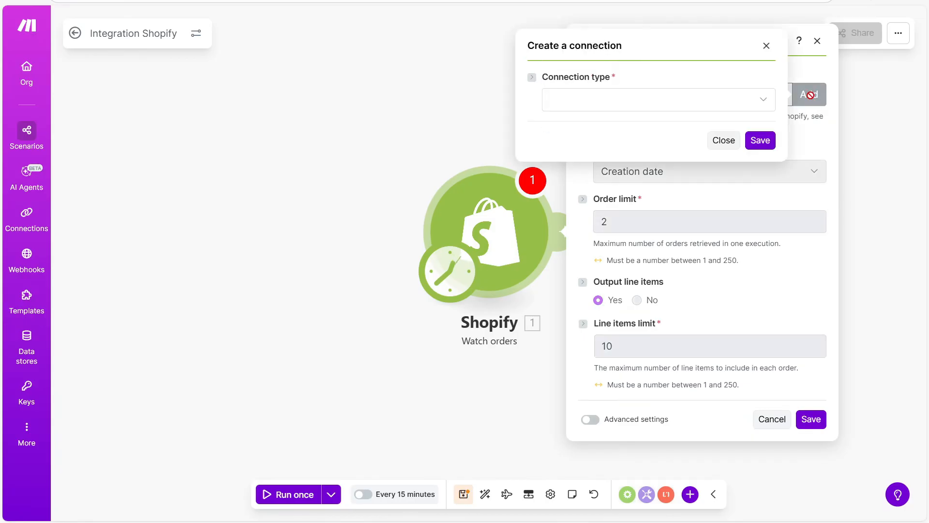
click(768, 100)
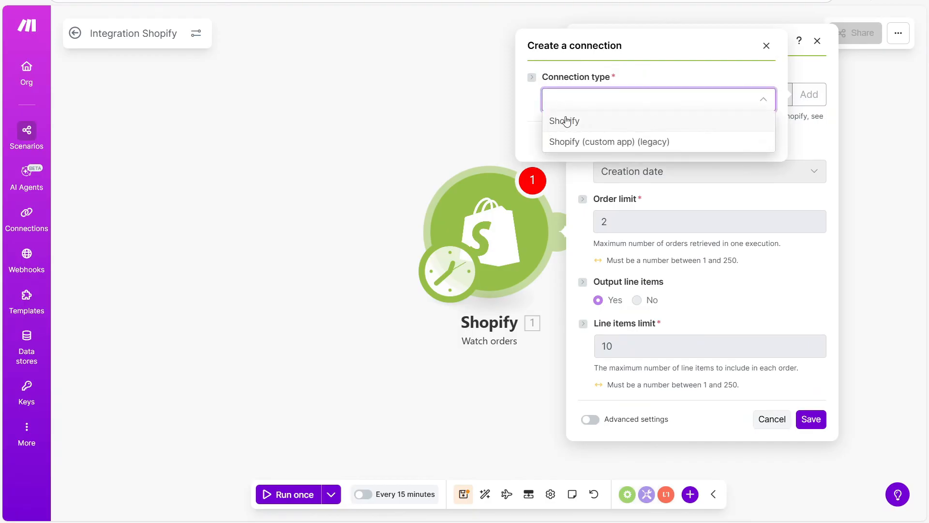
click(598, 120)
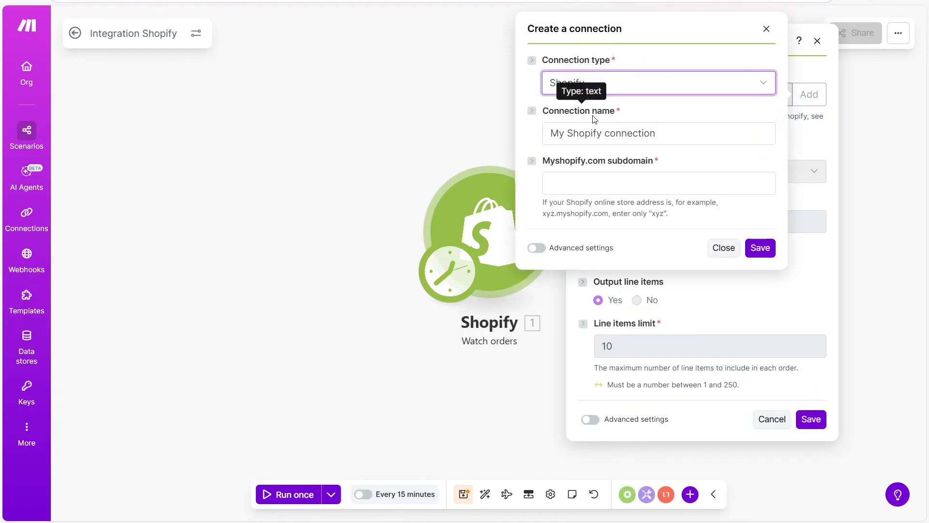
click(544, 126)
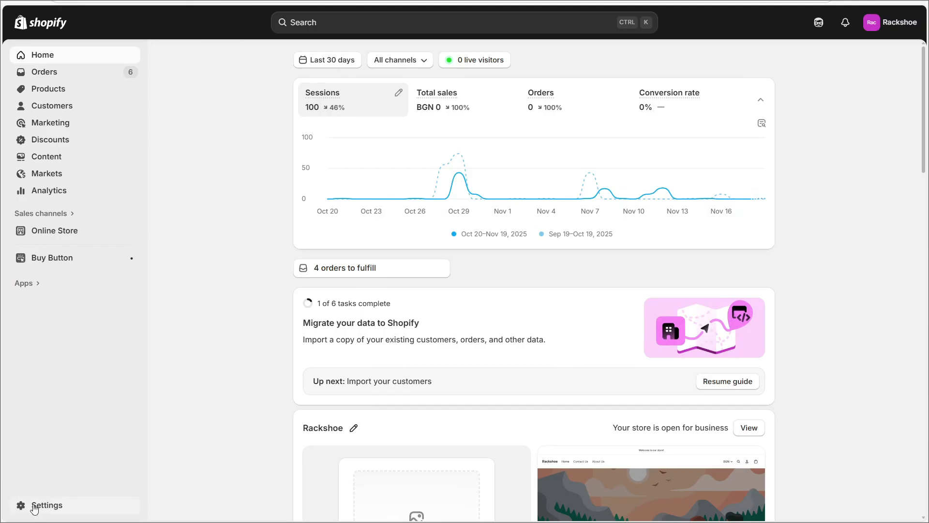
Copy the store's myshopify.com address from Shopify's Domains settings.
click(73, 509)
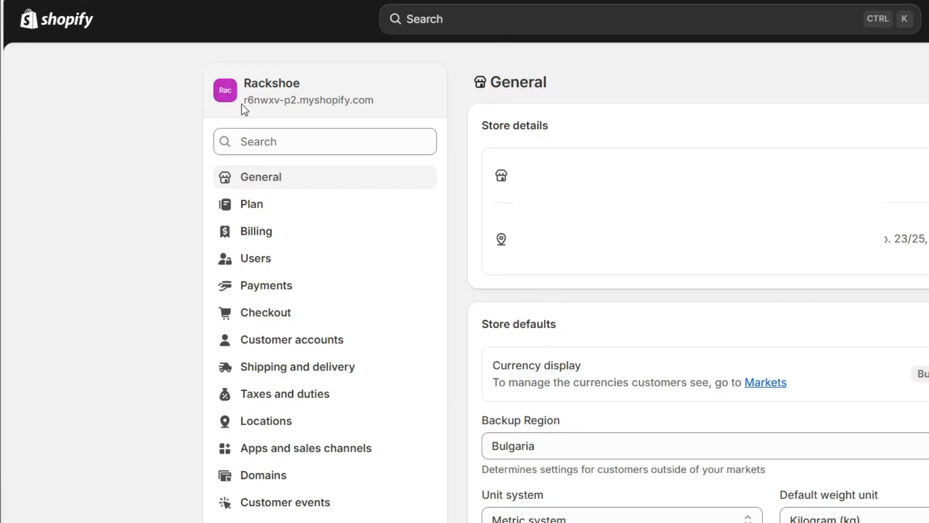
drag(242, 103, 411, 101)
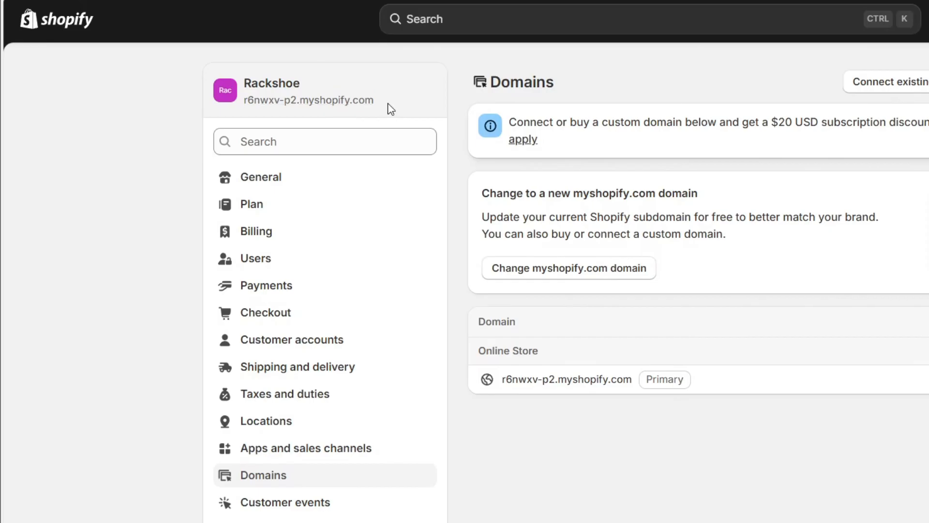
drag(387, 103, 244, 107)
key(ctrl+c)
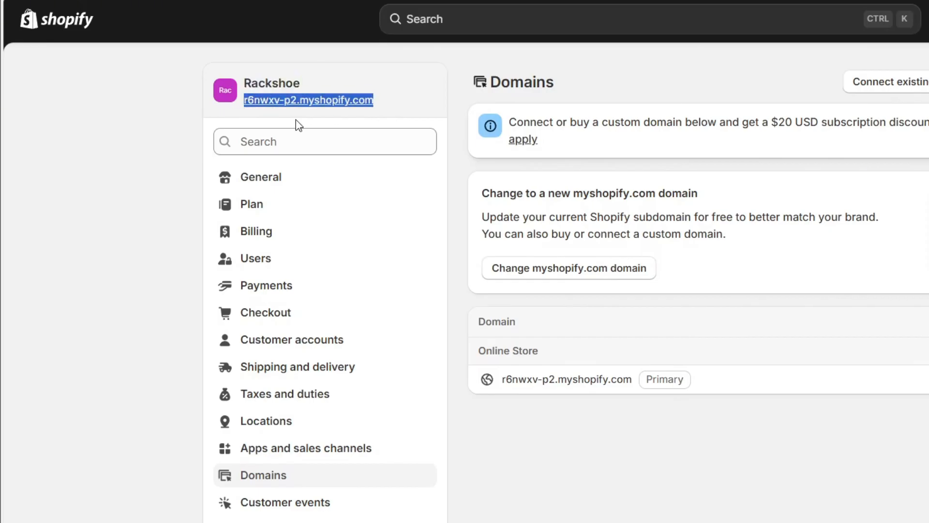
click(137, 86)
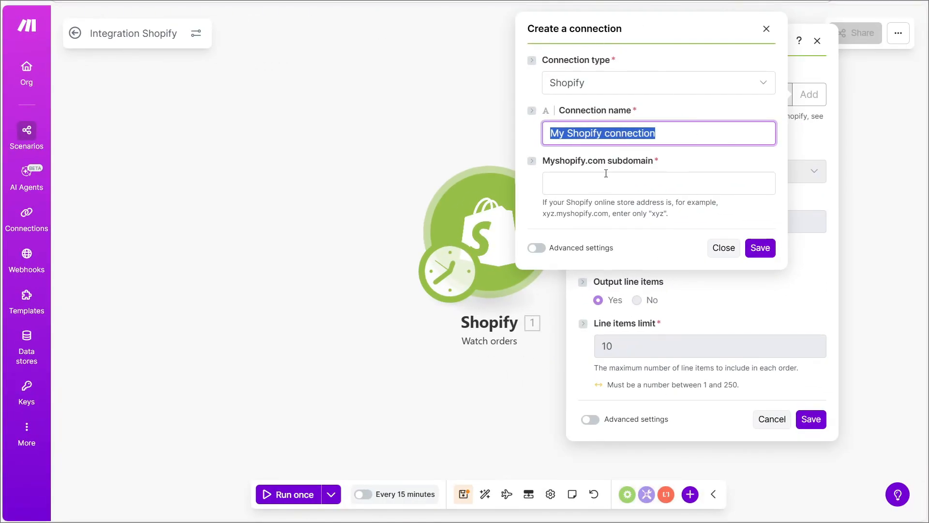
Paste the store address as subdomain, delete '.myshopify.com', and save My Shopify connection.
click(608, 183)
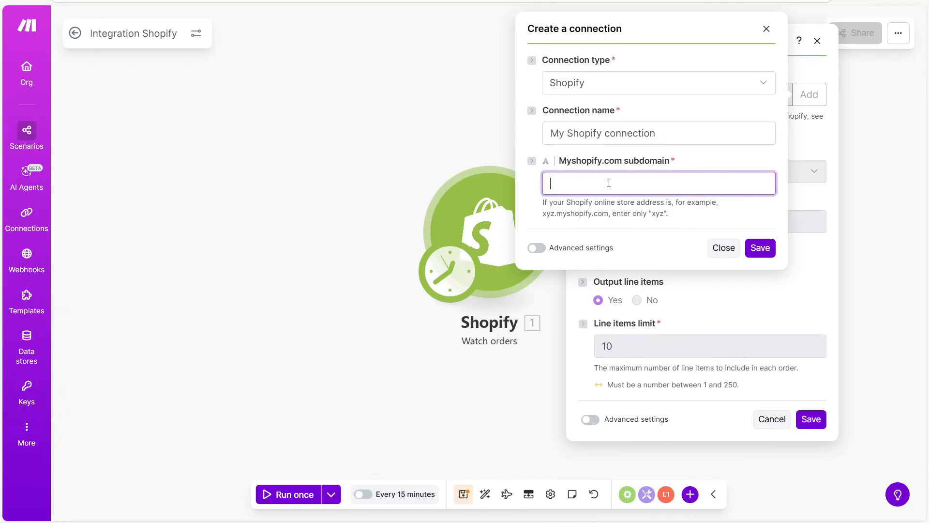
key(ctrl+v)
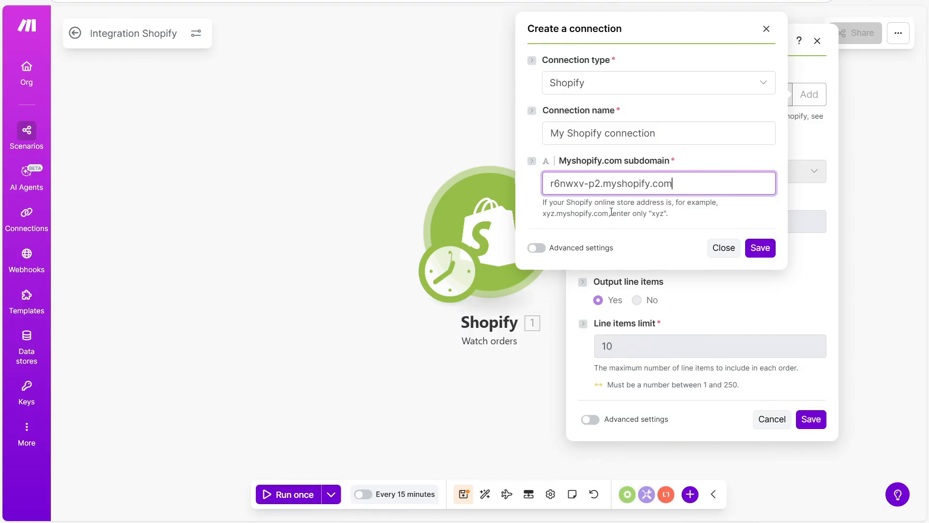
drag(609, 212, 557, 213)
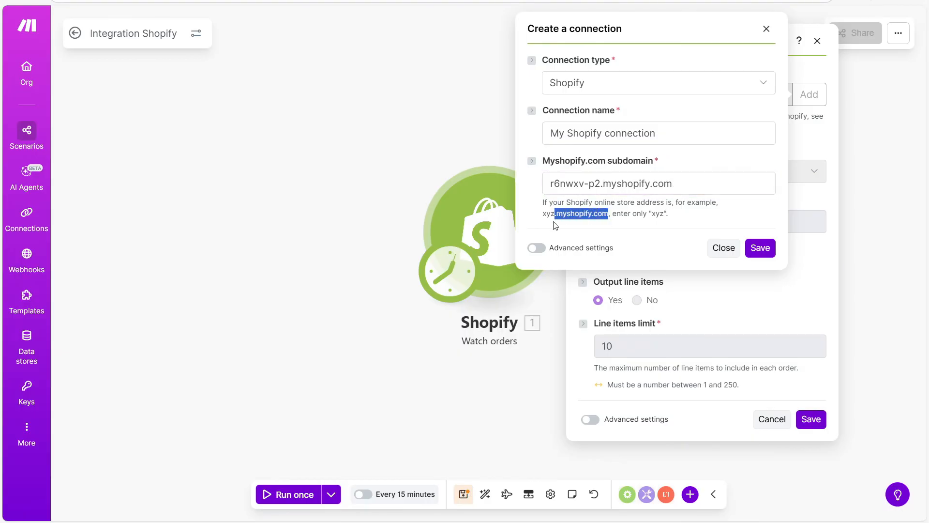
click(687, 186)
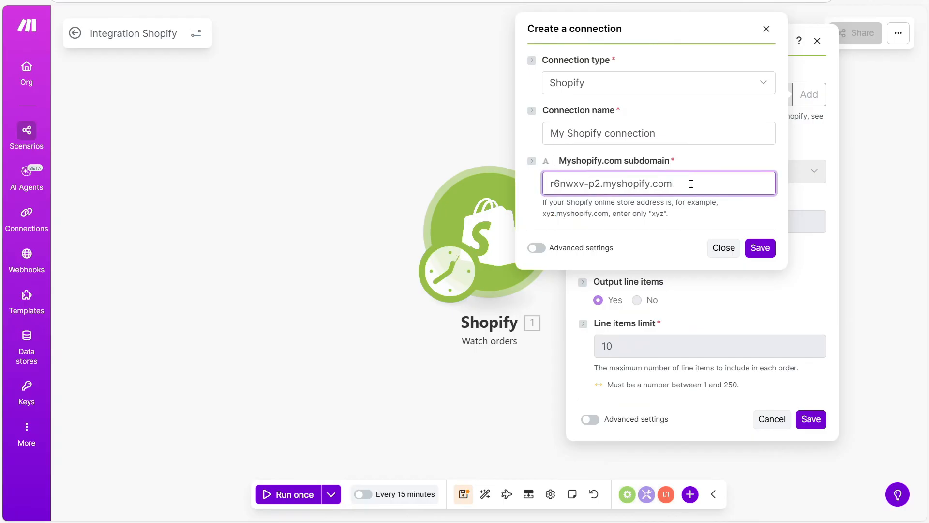
drag(600, 185, 731, 172)
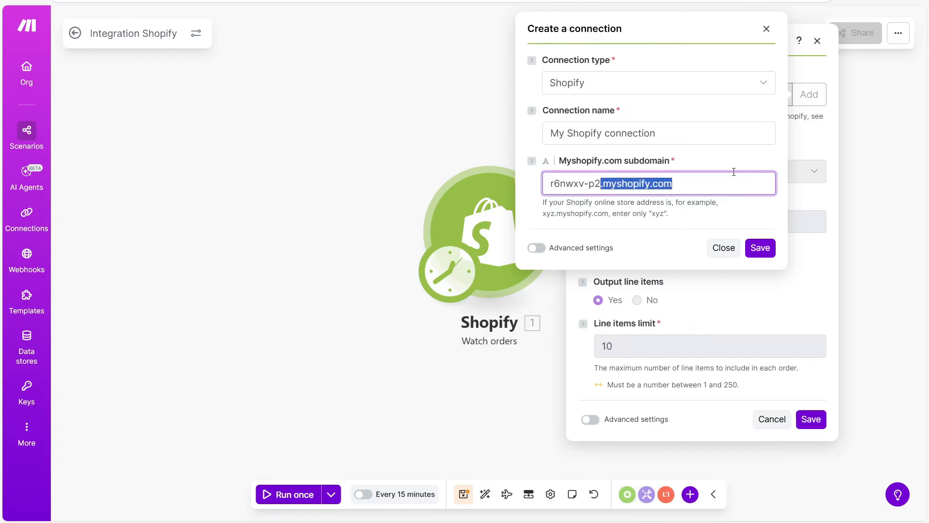
key(BackSpace)
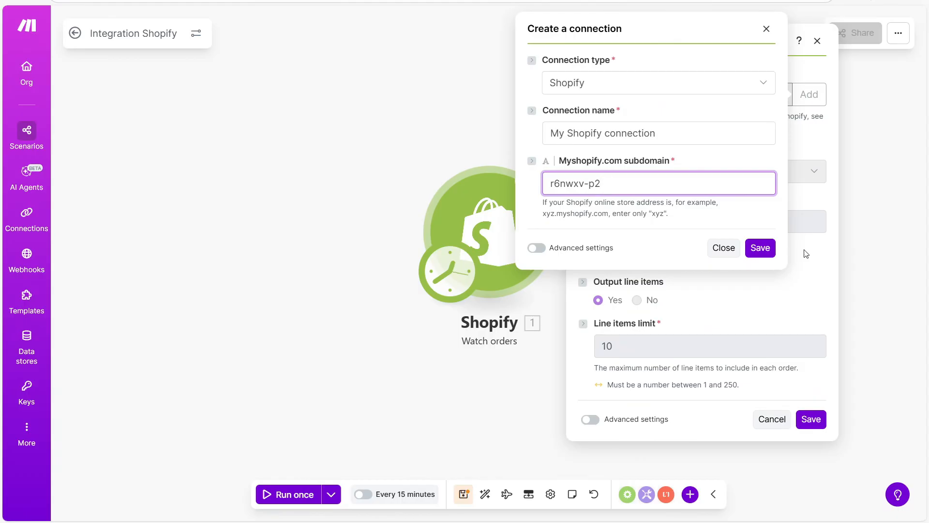
click(770, 249)
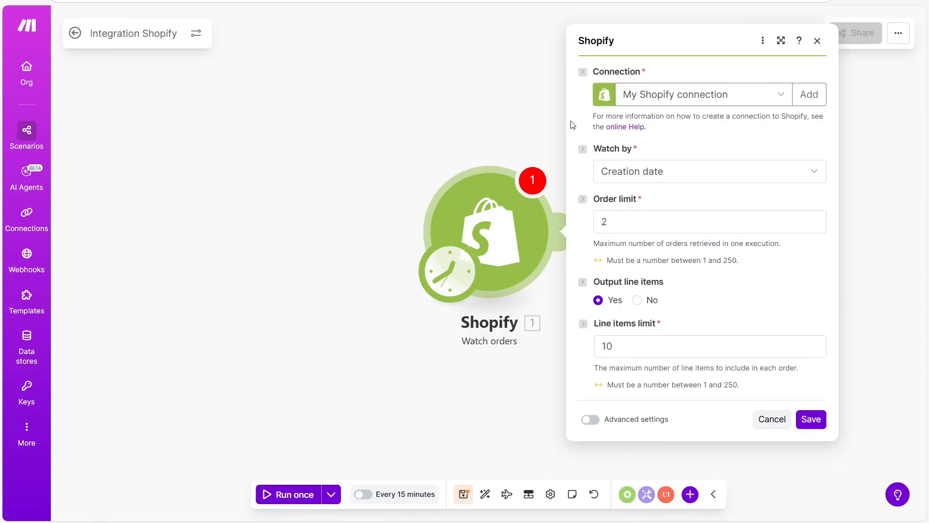
click(815, 170)
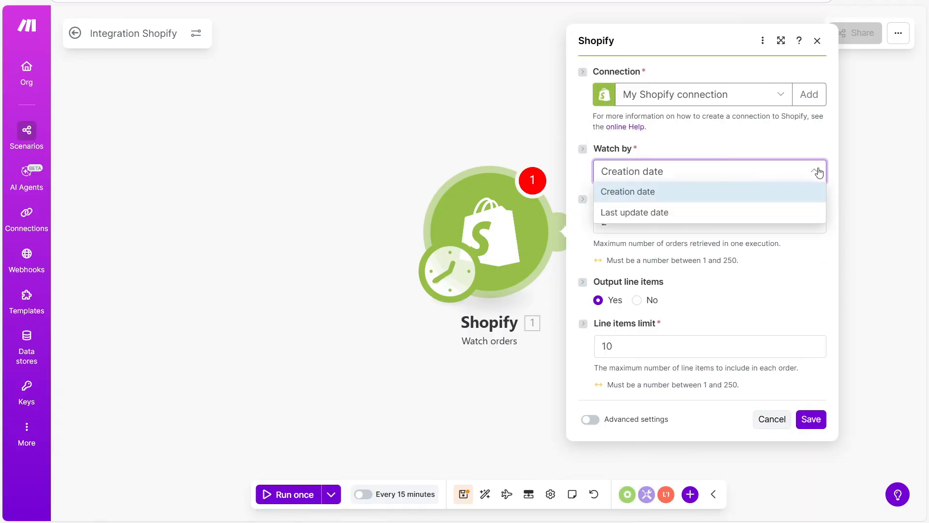
click(675, 197)
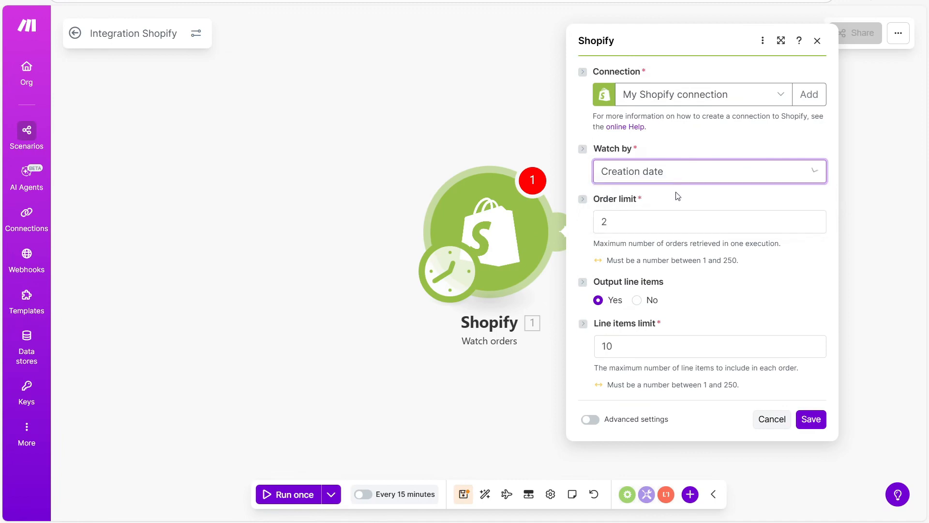
click(623, 222)
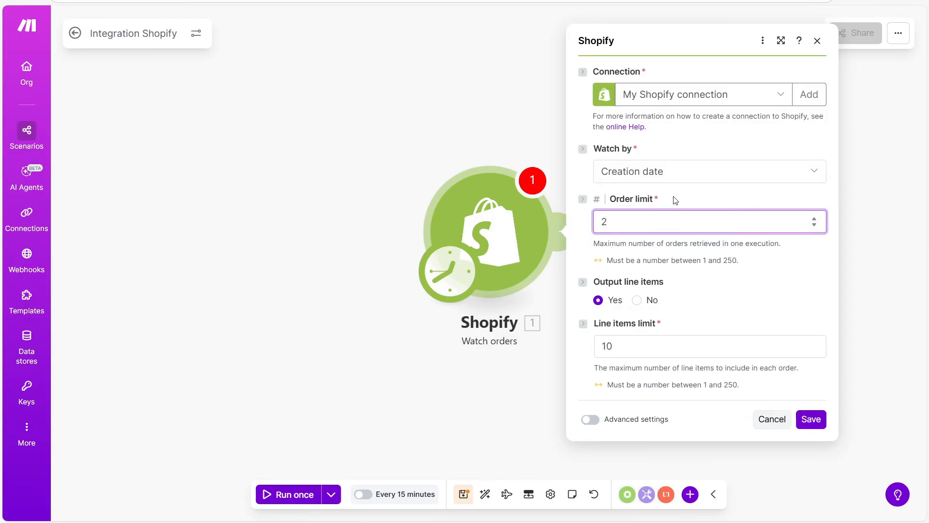
double_click(624, 217)
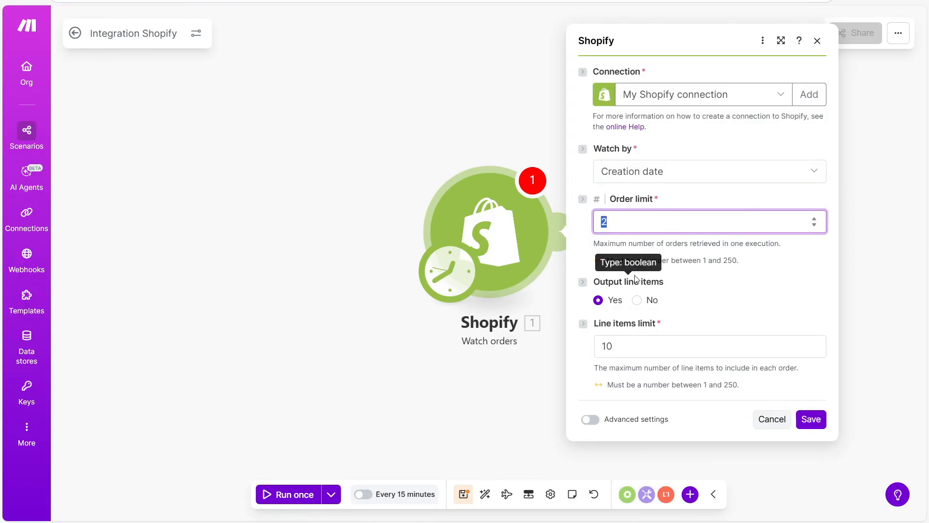
click(598, 300)
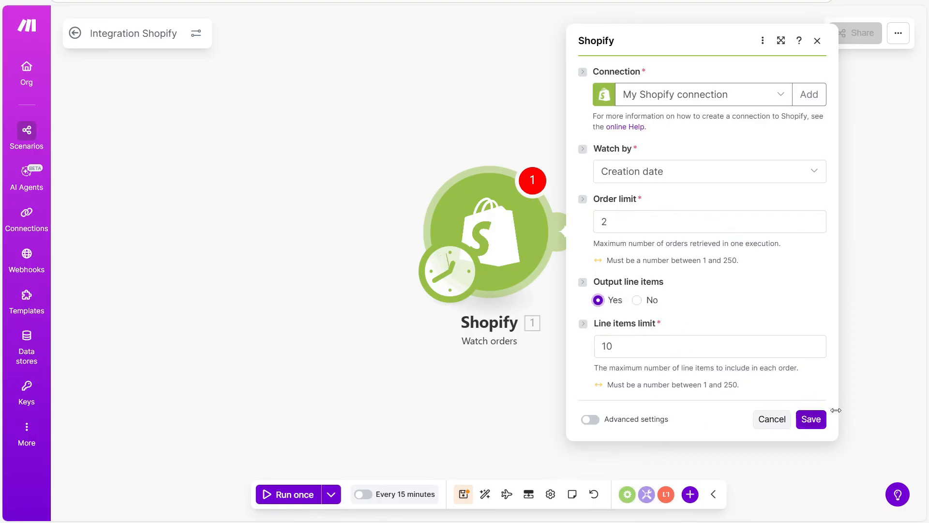
Save the Watch orders trigger starting 'From now on', and add a module slot after it.
click(809, 421)
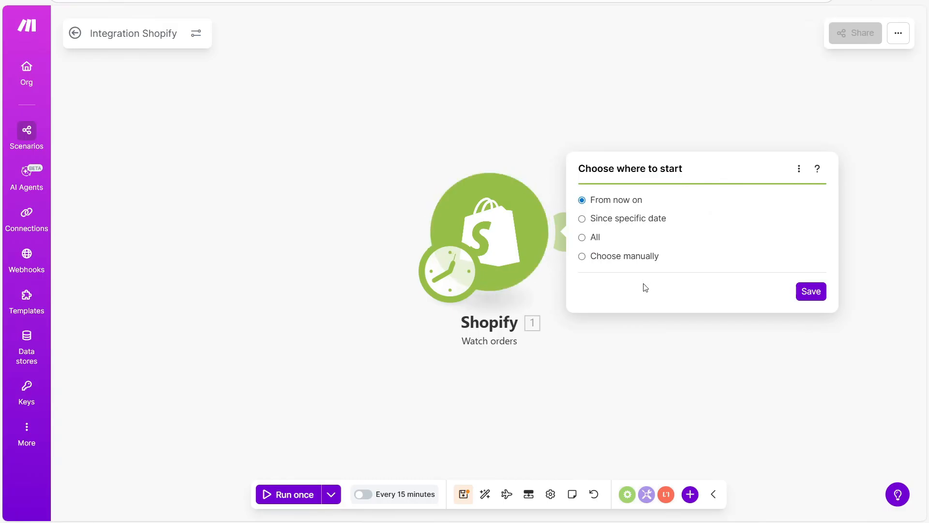
click(815, 292)
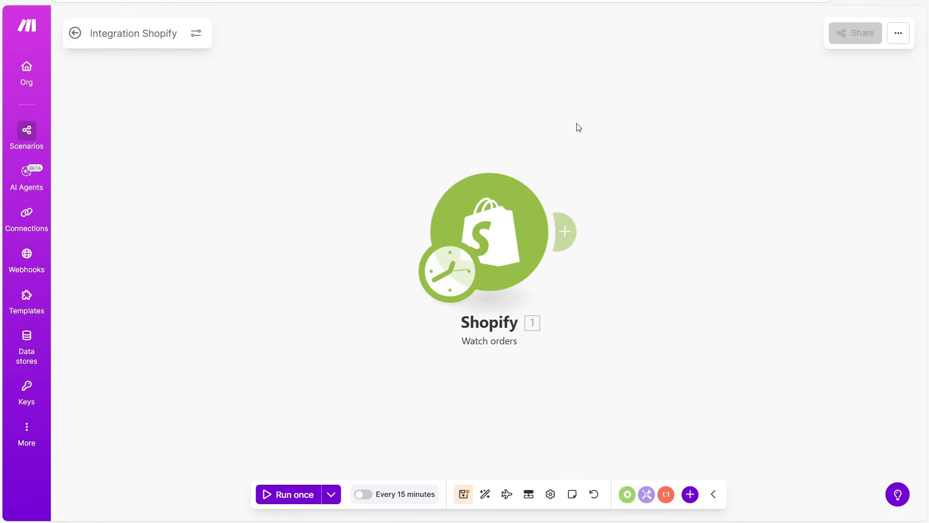
click(572, 232)
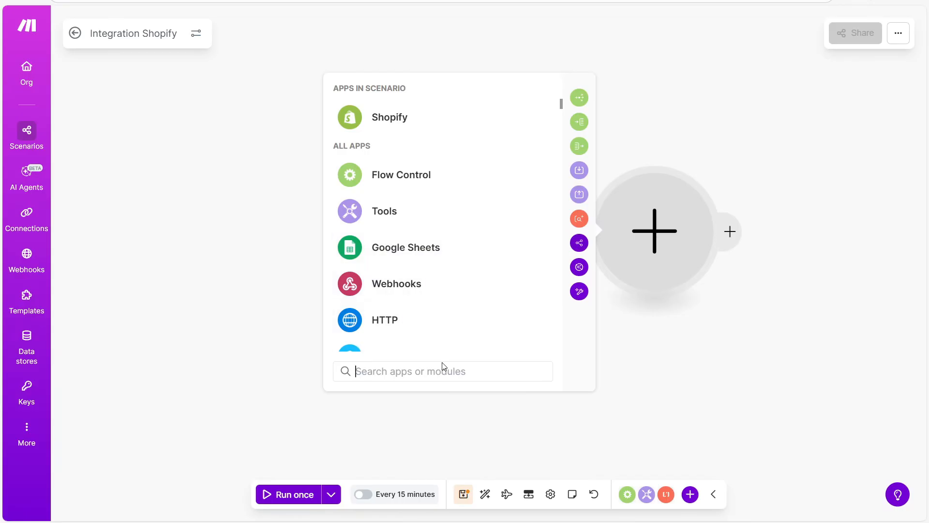
Search 'Google Sheets' and choose its Add a Row action as the next module.
text(Google Sheets)
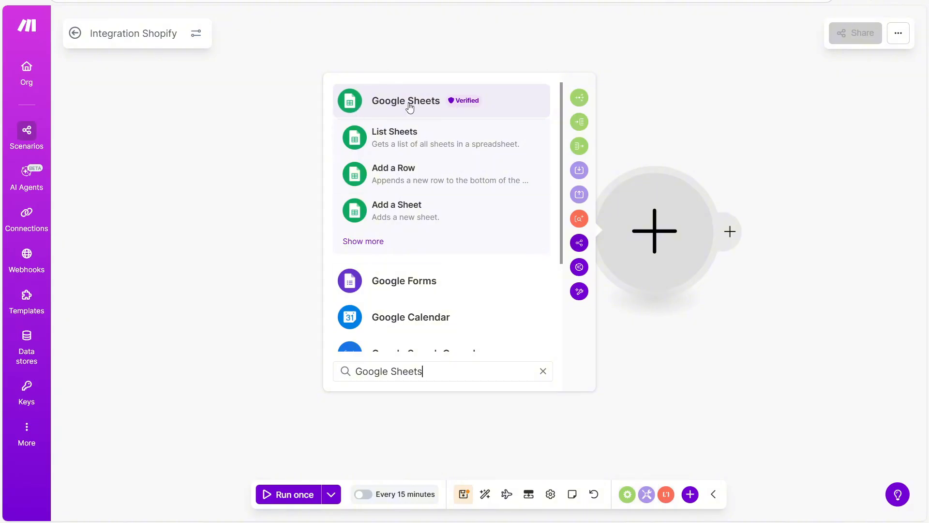
click(392, 102)
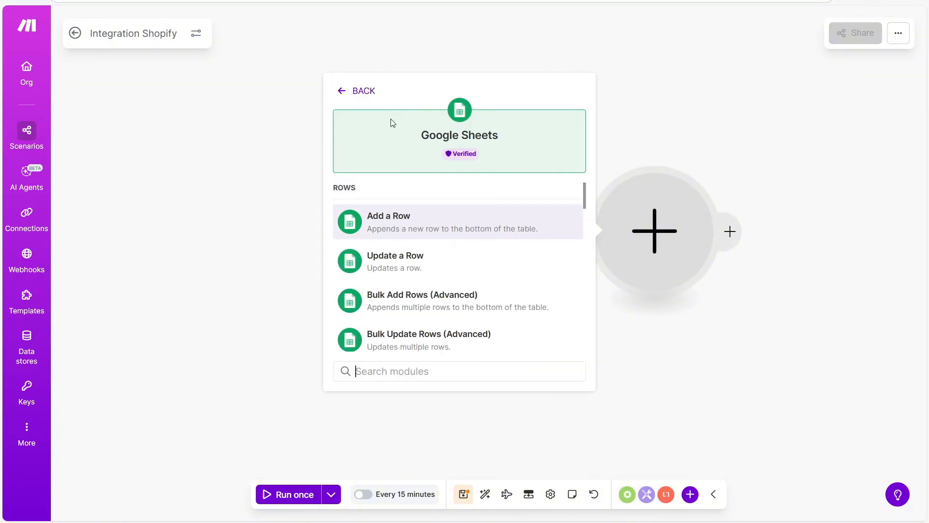
drag(354, 181, 311, 182)
click(336, 191)
click(485, 231)
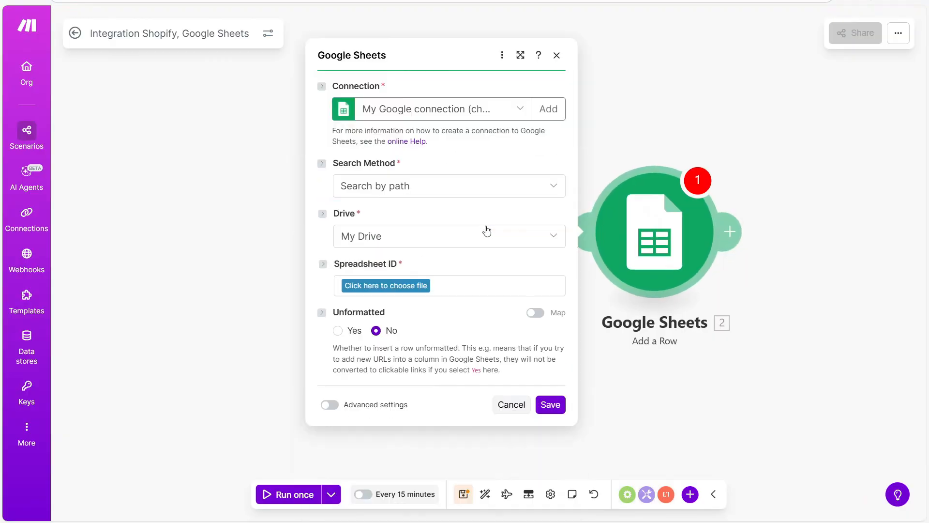
Create and authorize a Google connection named My Google connection via Sign in with Google.
drag(328, 91, 389, 87)
click(392, 86)
click(550, 111)
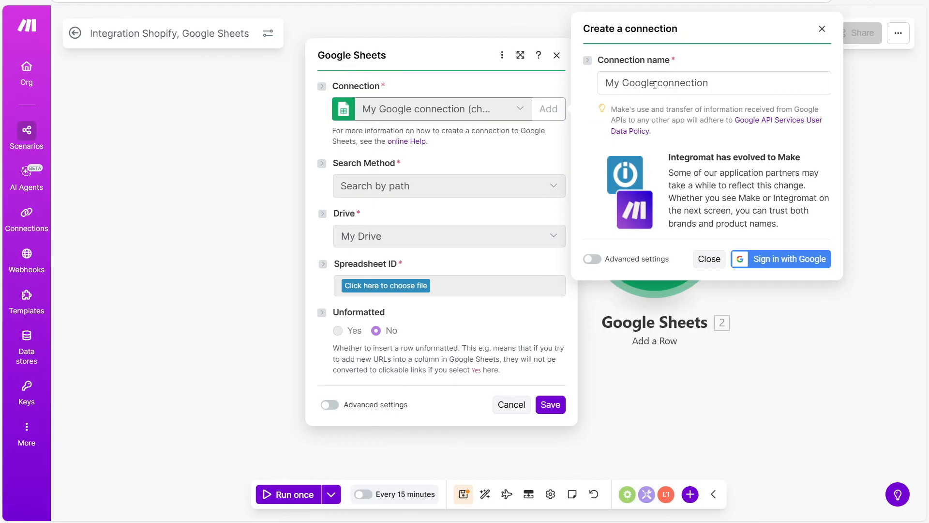
click(791, 263)
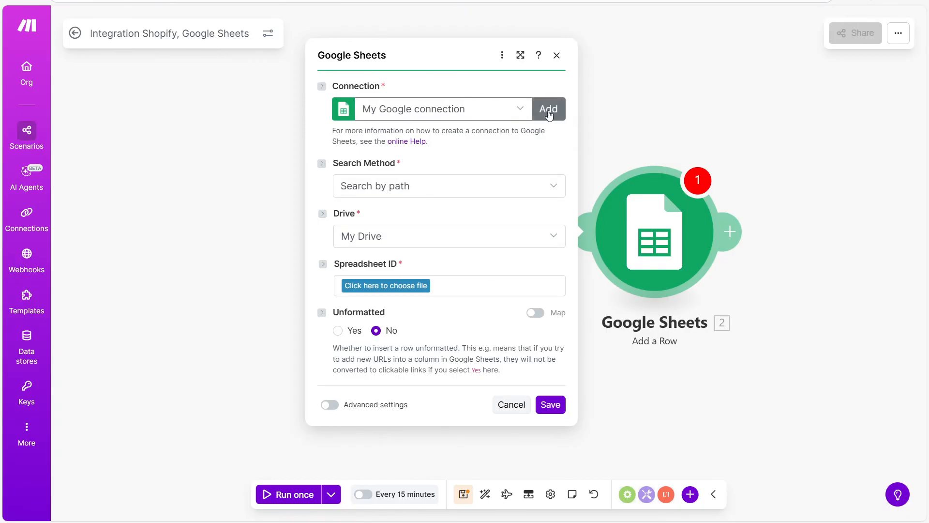
click(524, 113)
click(523, 113)
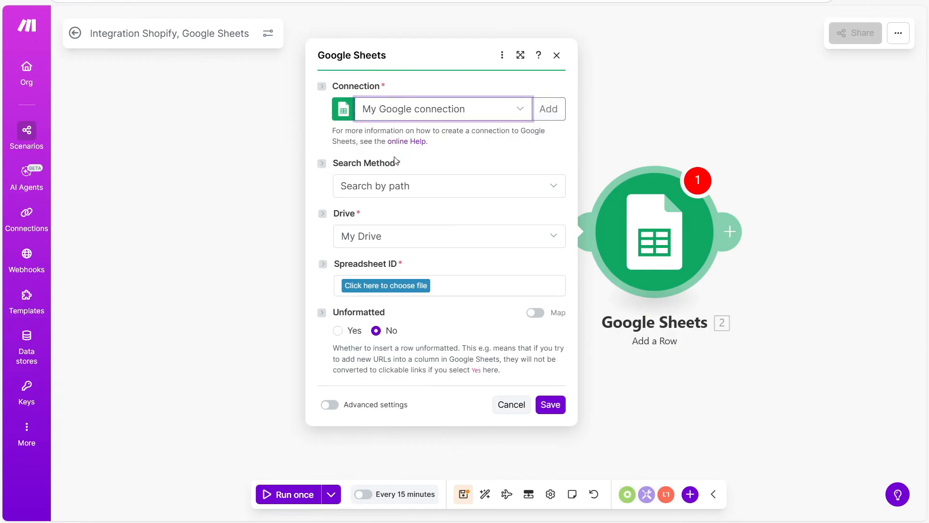
Keep Search Method 'Search by path' and Drive 'My Drive' for the Google Sheets step.
click(551, 187)
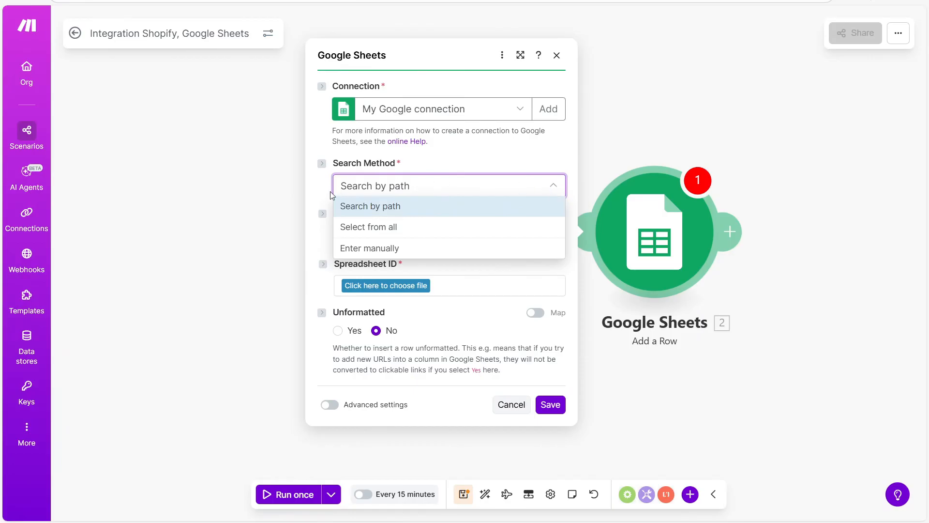
click(391, 205)
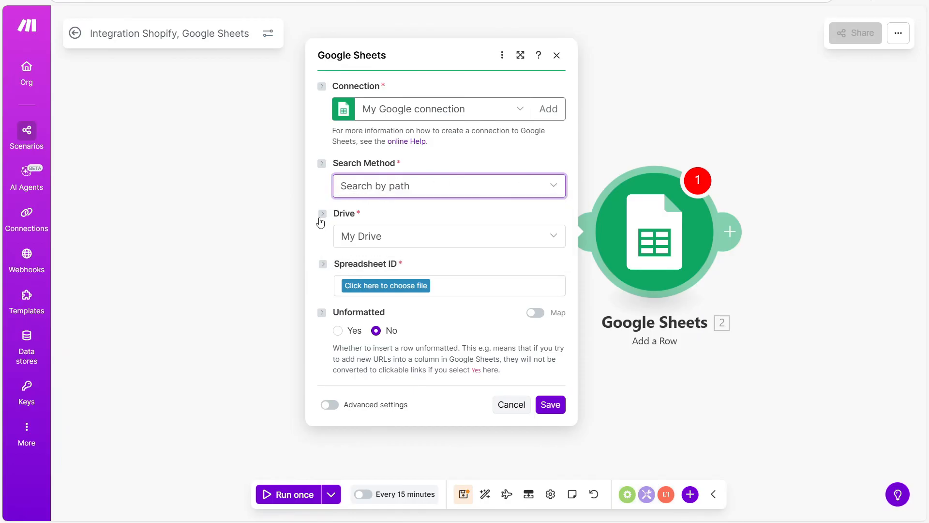
click(553, 240)
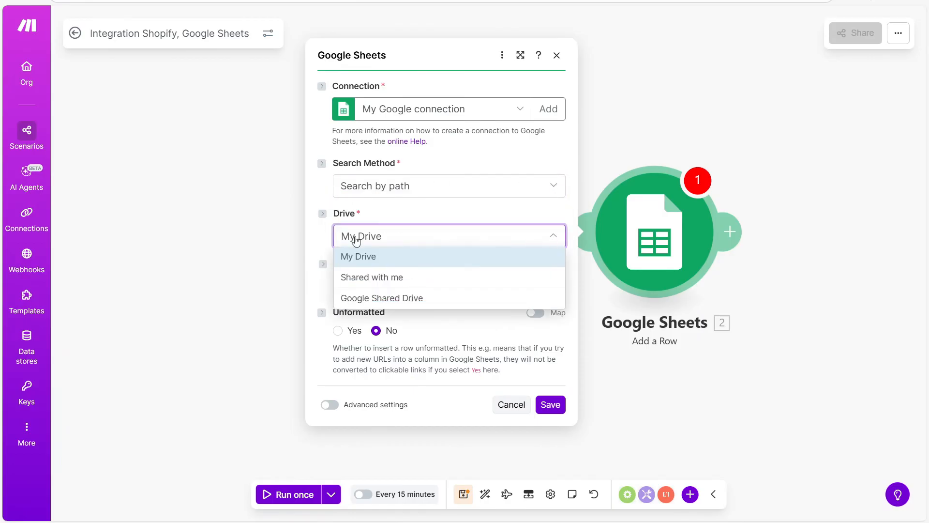
click(396, 257)
drag(332, 268, 428, 274)
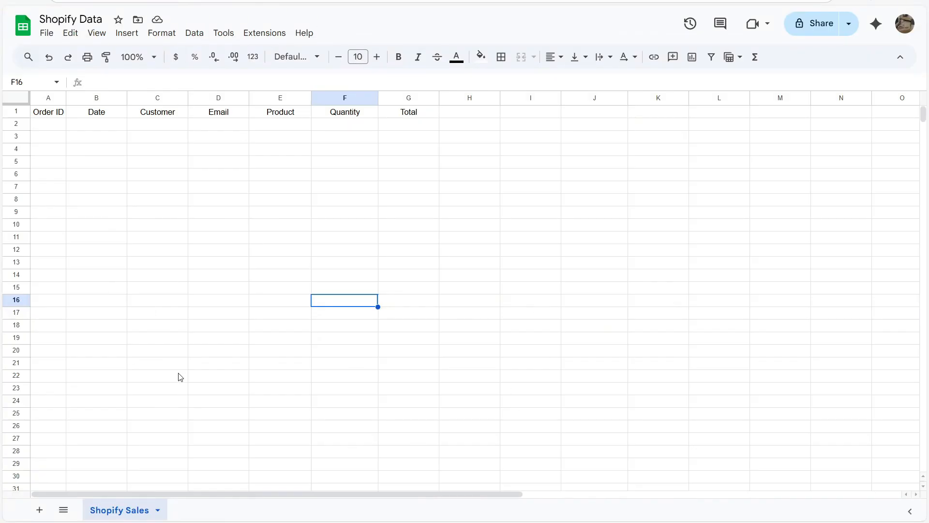
Review the Shopify Data header row, Order ID through Total (A1:G1), in Google Sheets.
click(180, 377)
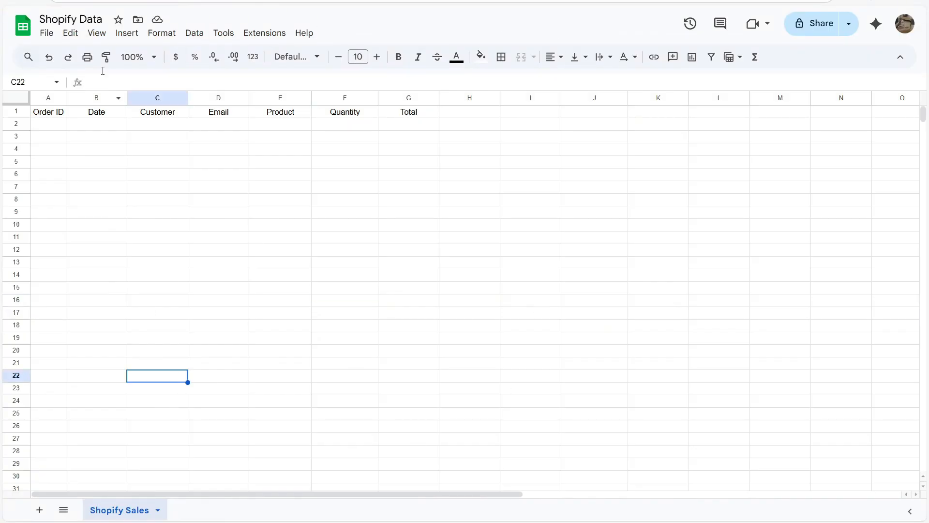
click(102, 20)
click(46, 21)
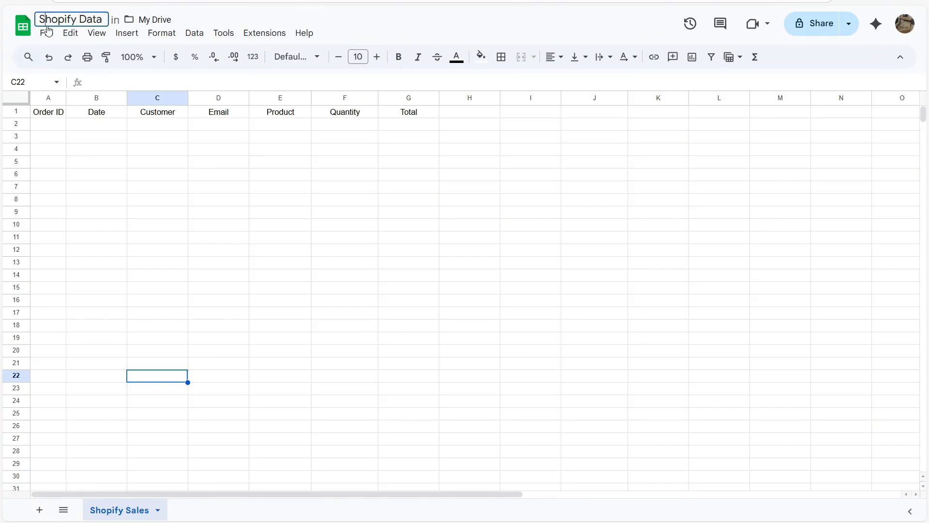
drag(46, 116, 421, 118)
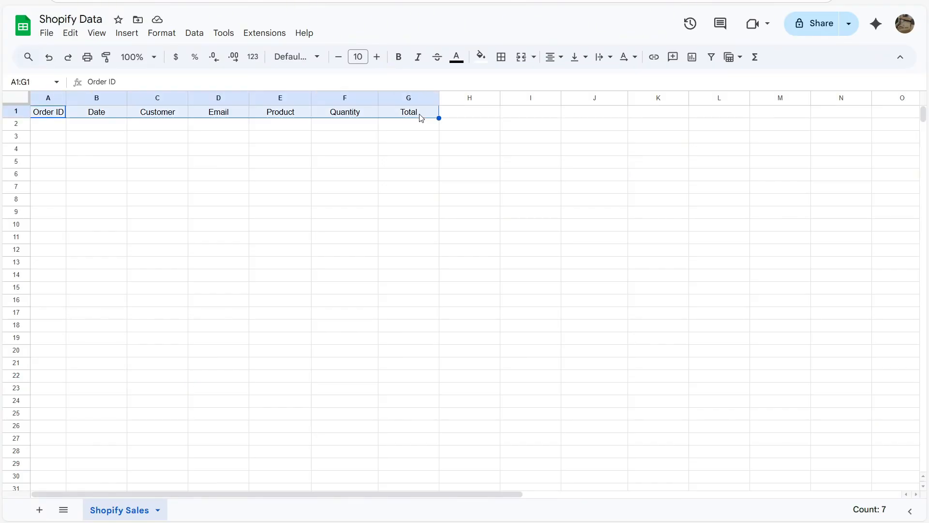
click(46, 113)
drag(38, 114, 414, 118)
click(48, 127)
drag(46, 113, 402, 116)
click(281, 129)
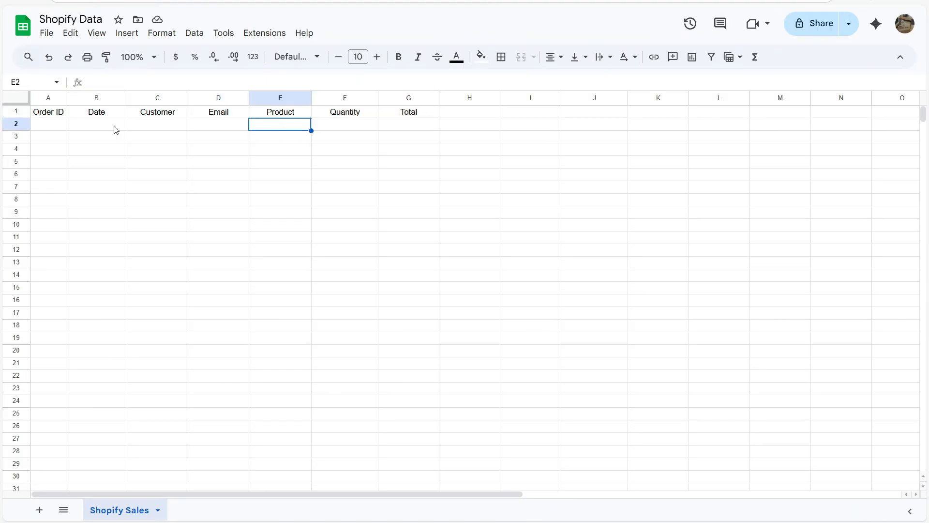
drag(48, 112, 409, 114)
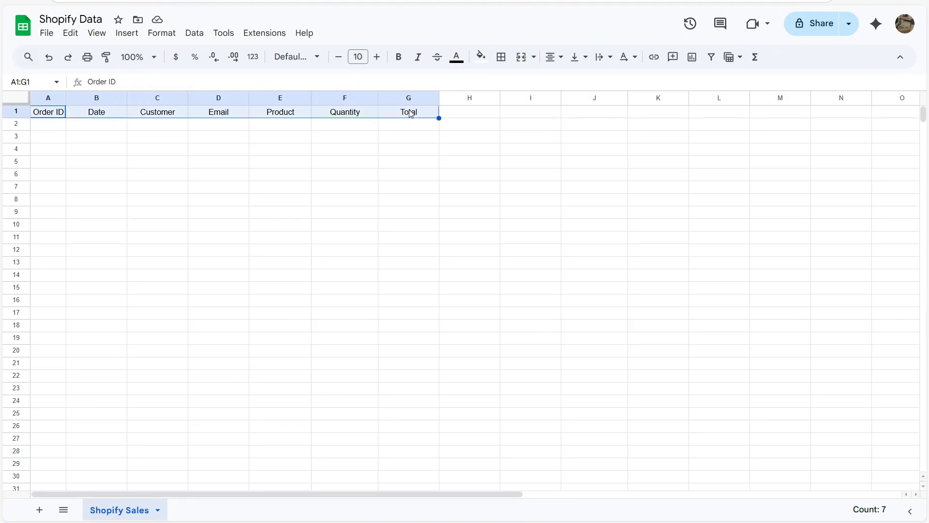
click(247, 135)
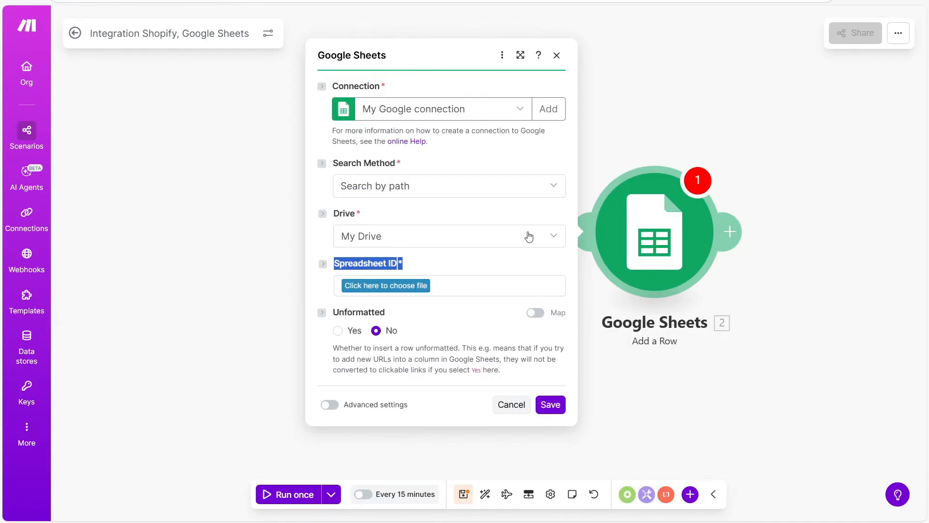
Target the Shopify Sales sheet in the Shopify Data spreadsheet.
click(421, 287)
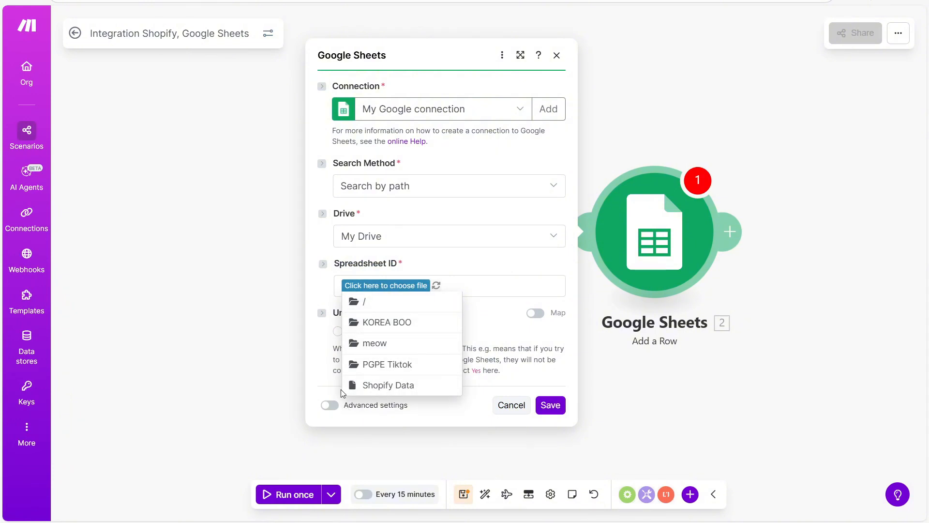
click(398, 385)
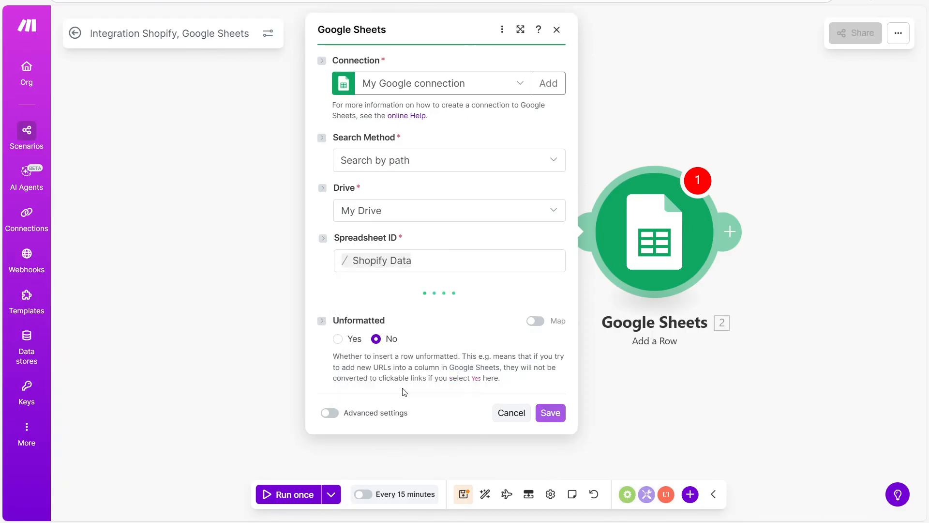
click(555, 310)
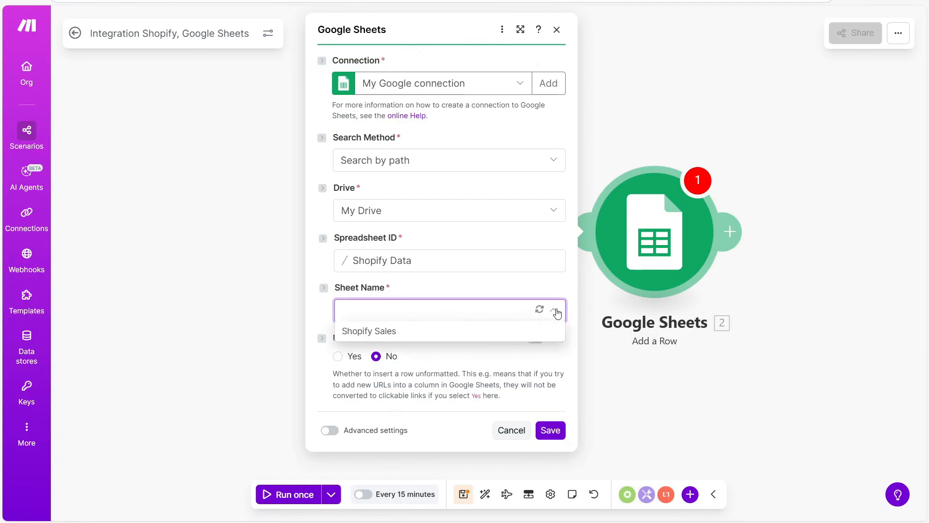
click(405, 334)
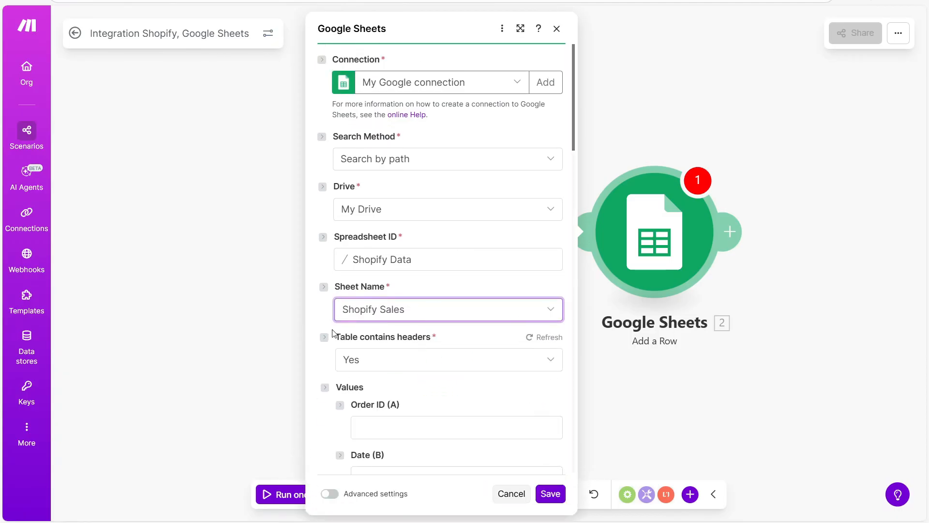
scroll(401, 336, down, 2)
Set Table contains headers to Yes so fields Order ID (A) through Total (G) appear.
click(550, 304)
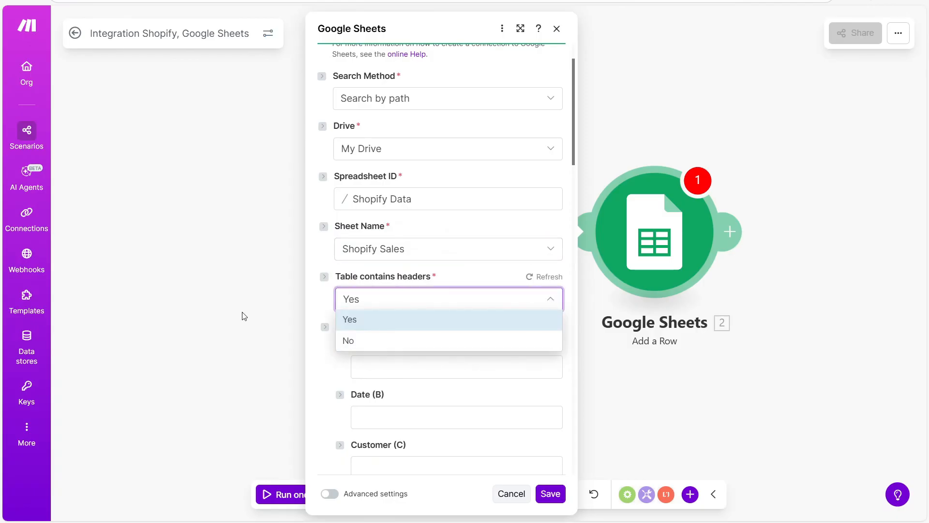
click(390, 319)
scroll(393, 320, down, 5)
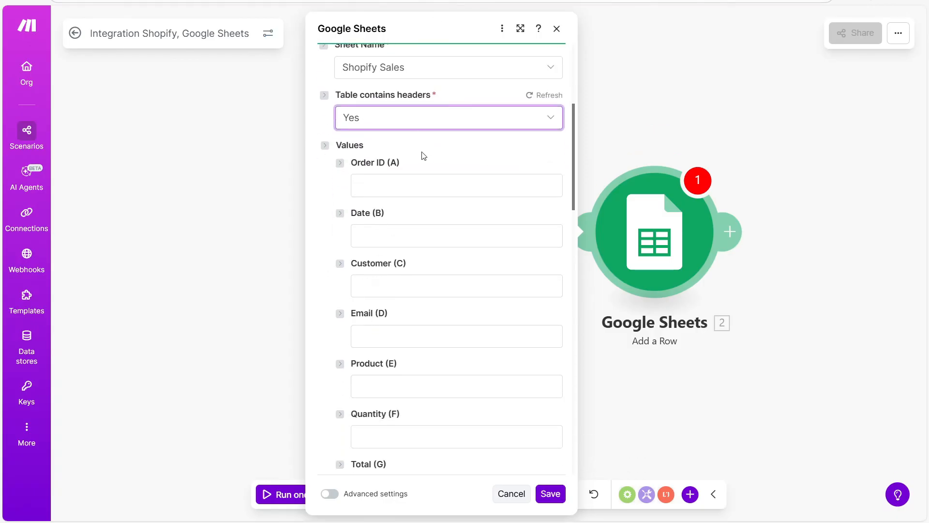
click(425, 155)
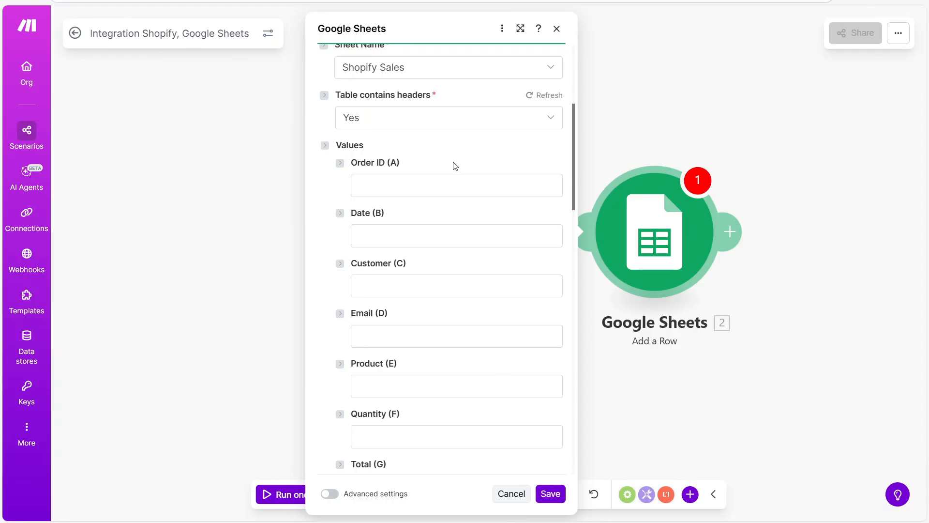
scroll(454, 166, down, 5)
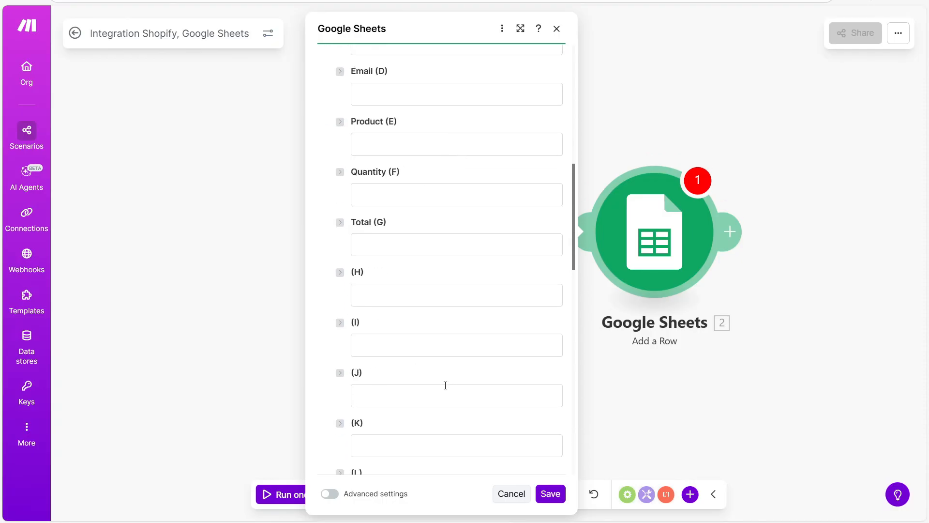
scroll(445, 385, up, 5)
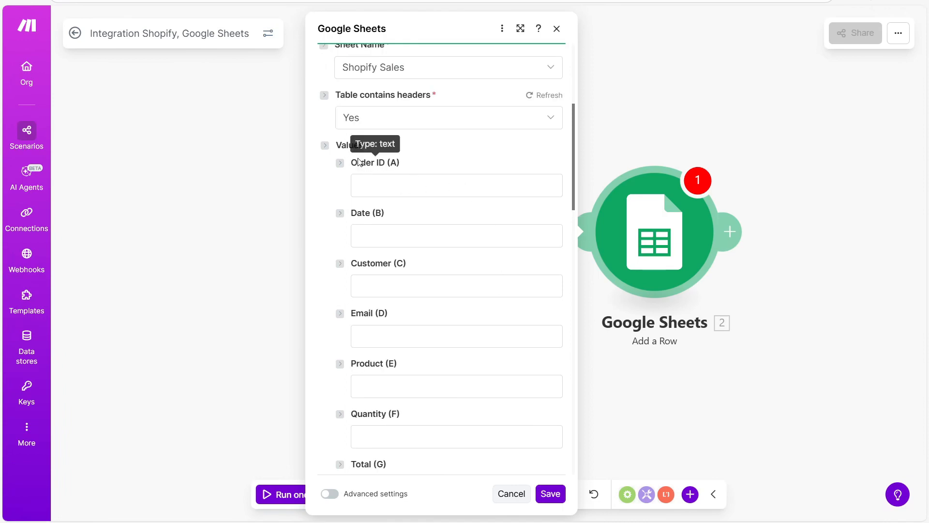
click(401, 184)
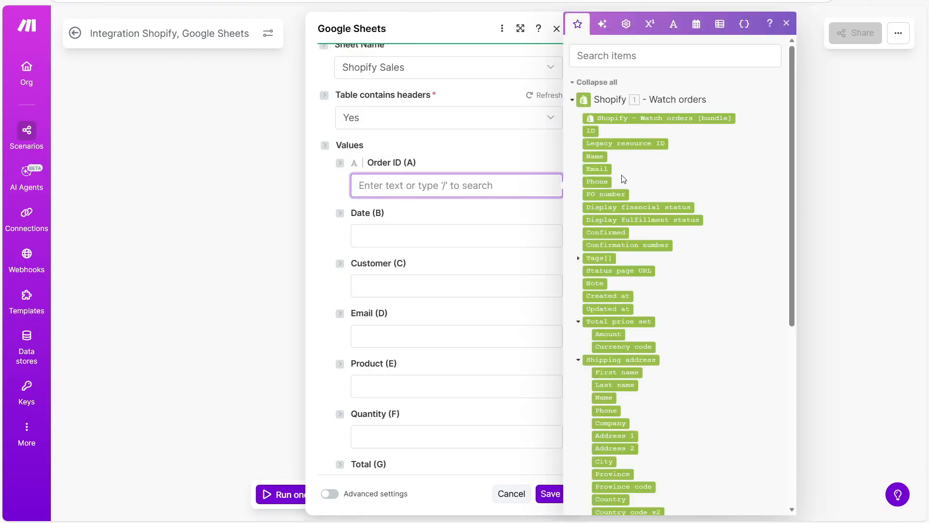
Map the Shopify order ID, Created at and Name into Order ID (A), Date (B) and Customer (C).
drag(794, 140, 822, 91)
click(592, 131)
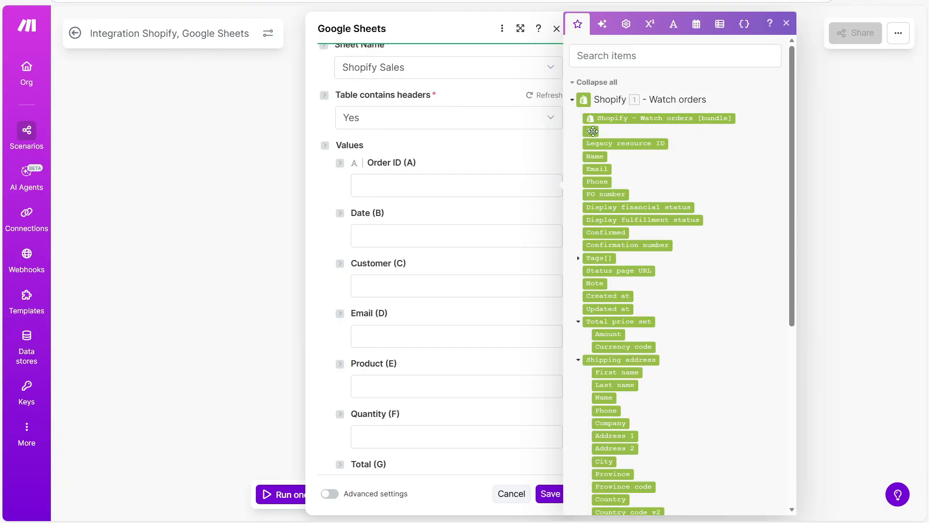
drag(593, 131, 390, 192)
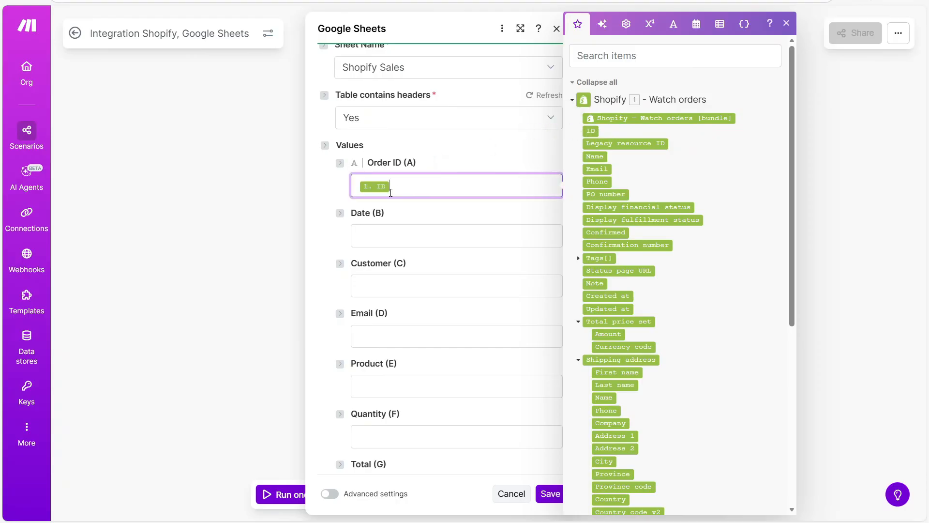
click(440, 227)
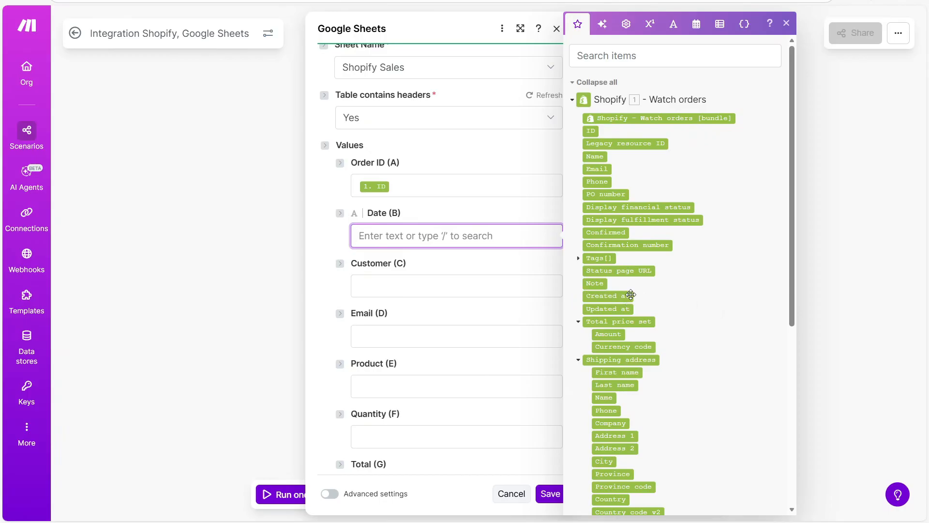
drag(614, 298, 411, 236)
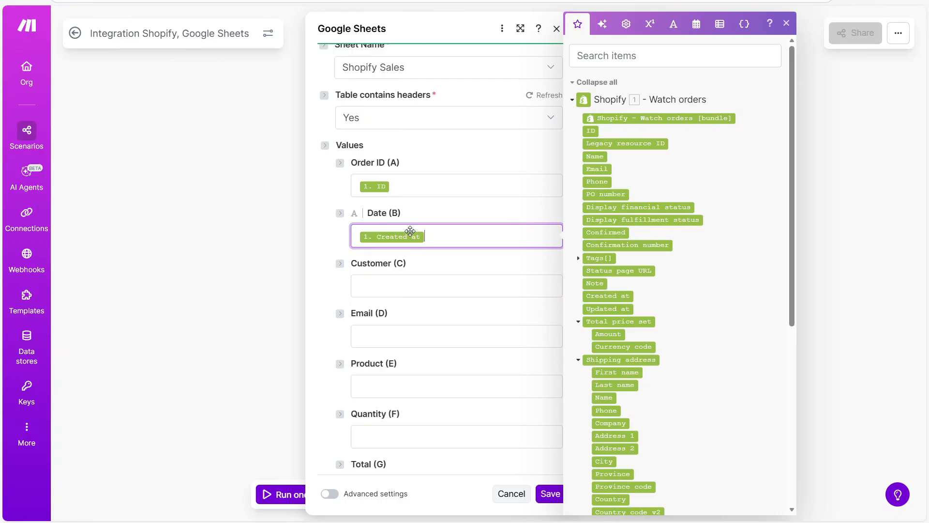
click(414, 294)
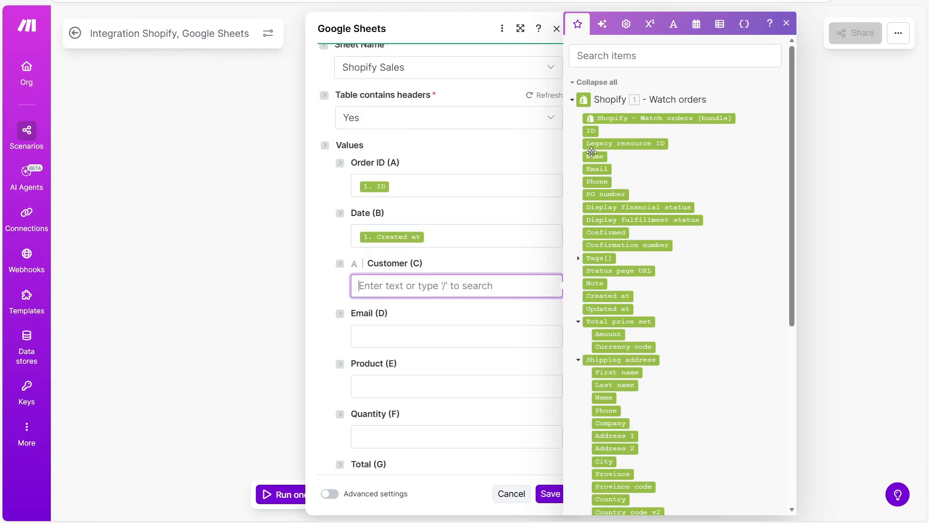
drag(603, 155, 409, 284)
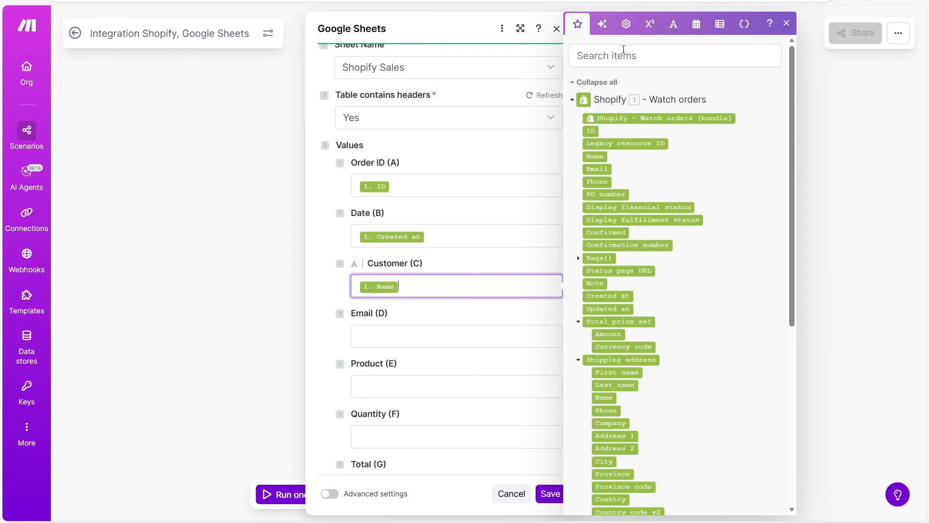
Map the order Email into Email (D) and the line item product ID into Product (E).
click(623, 51)
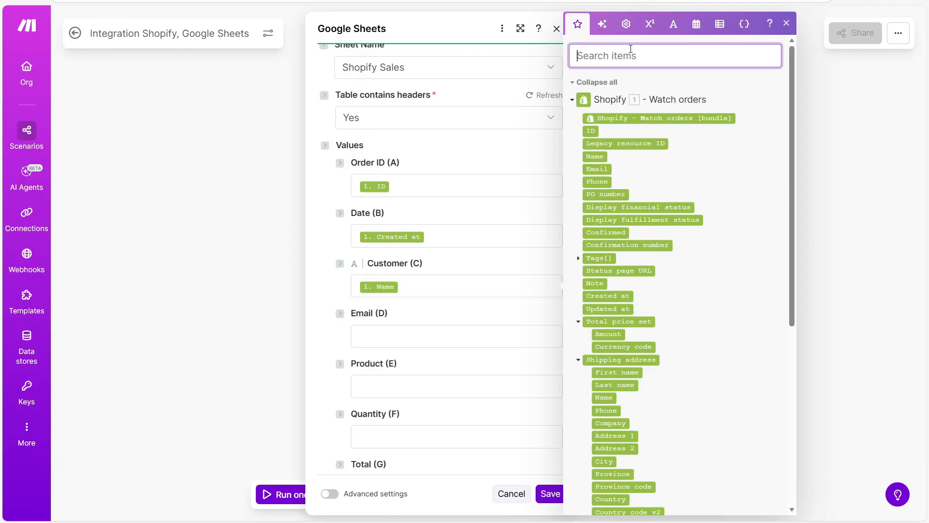
text(Email)
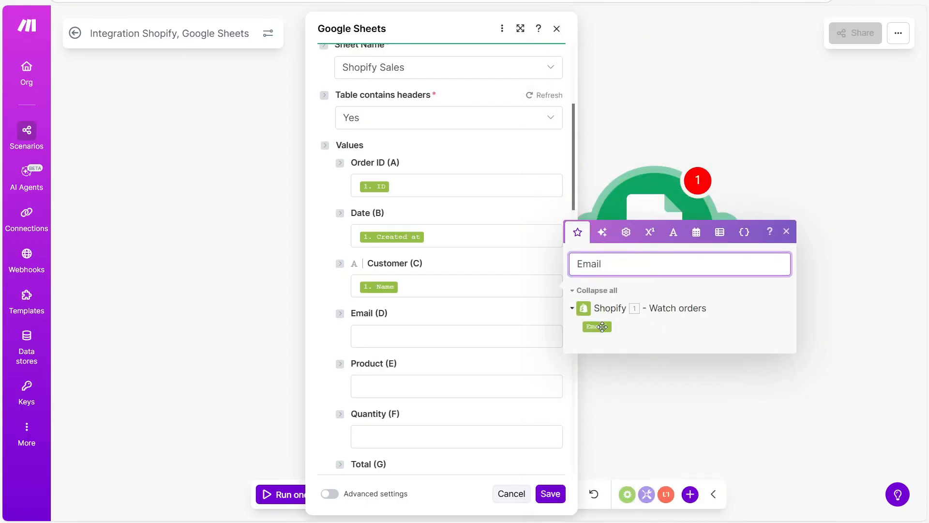
drag(602, 327, 387, 344)
click(388, 387)
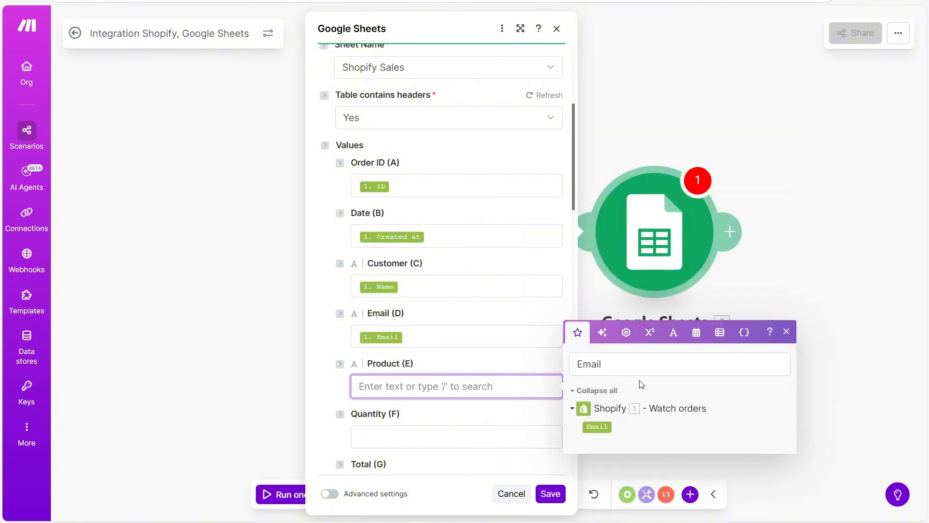
drag(637, 367, 428, 369)
key(BackSpace)
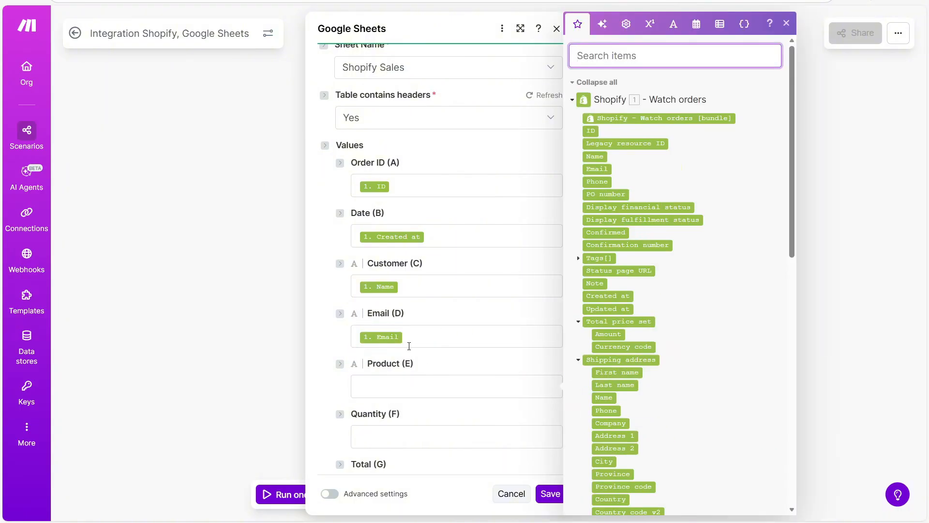
text(Product)
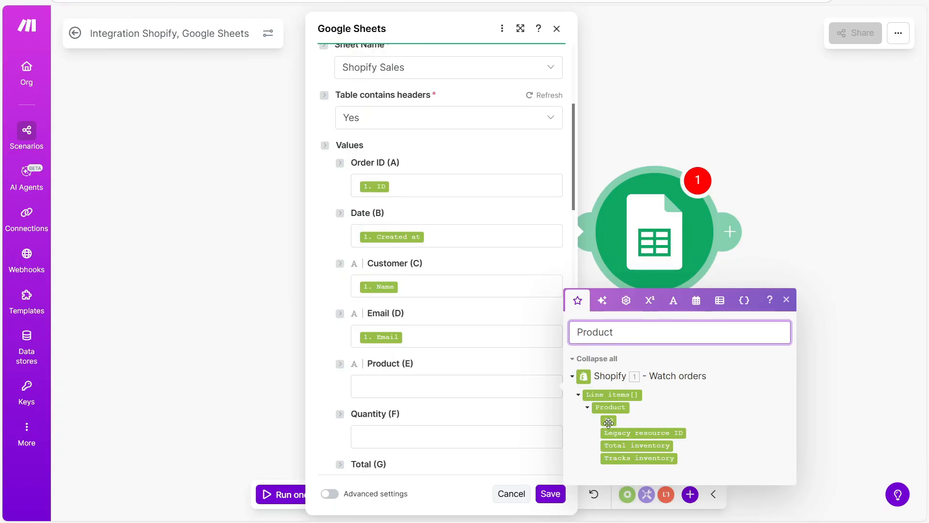
drag(611, 424, 435, 387)
Map the line item Quantity into Quantity (F).
scroll(431, 390, down, 1)
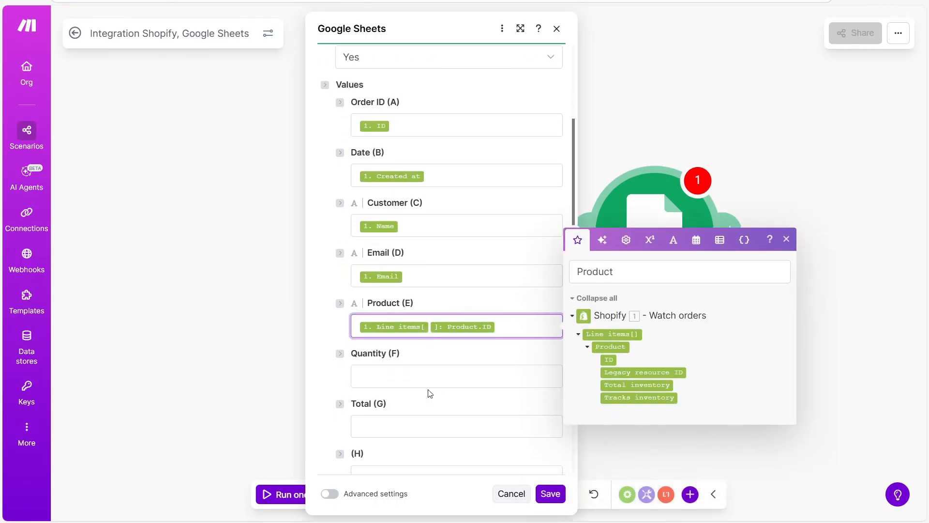
click(417, 368)
double_click(595, 322)
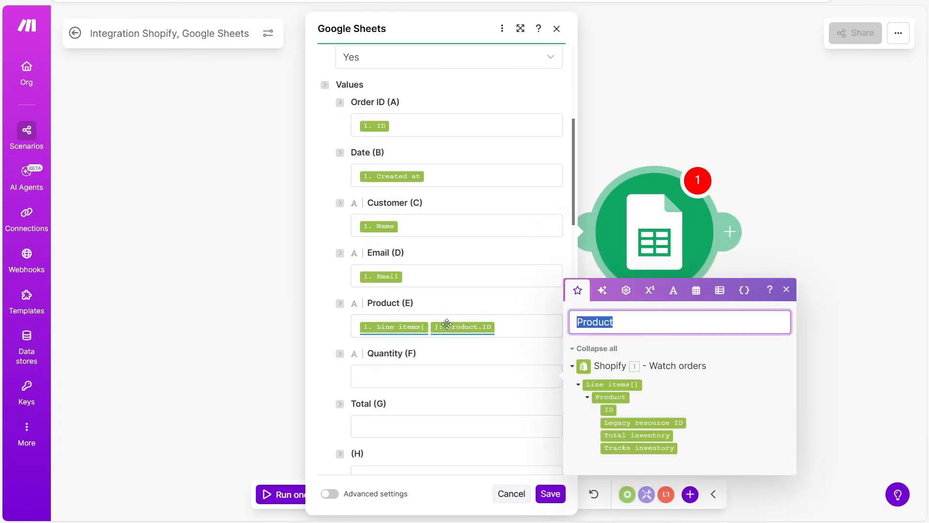
text(Quantity)
drag(613, 422, 421, 379)
Map Total price set: Amount into Total (G) and close the mapping panel.
scroll(421, 378, down, 1)
click(421, 373)
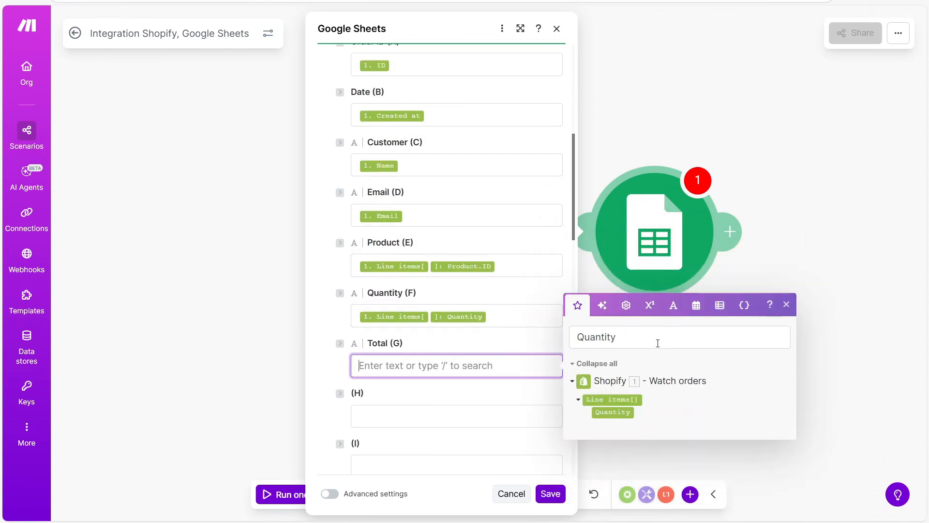
double_click(661, 339)
text(Amount)
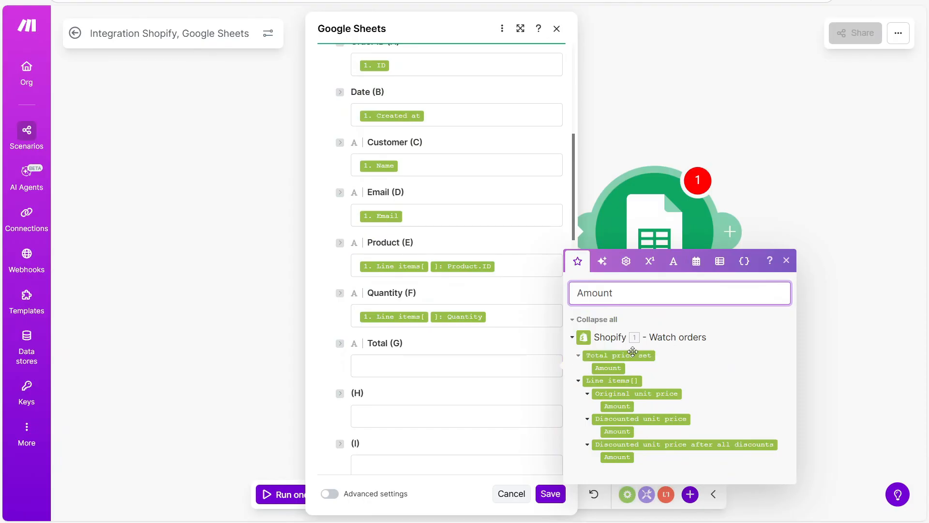
drag(611, 367, 484, 375)
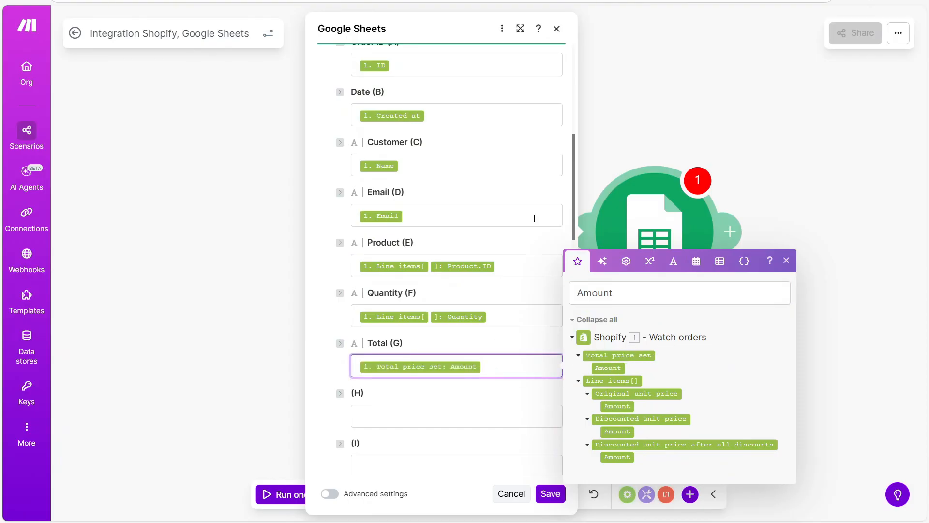
scroll(554, 200, up, 3)
scroll(494, 95, down, 1)
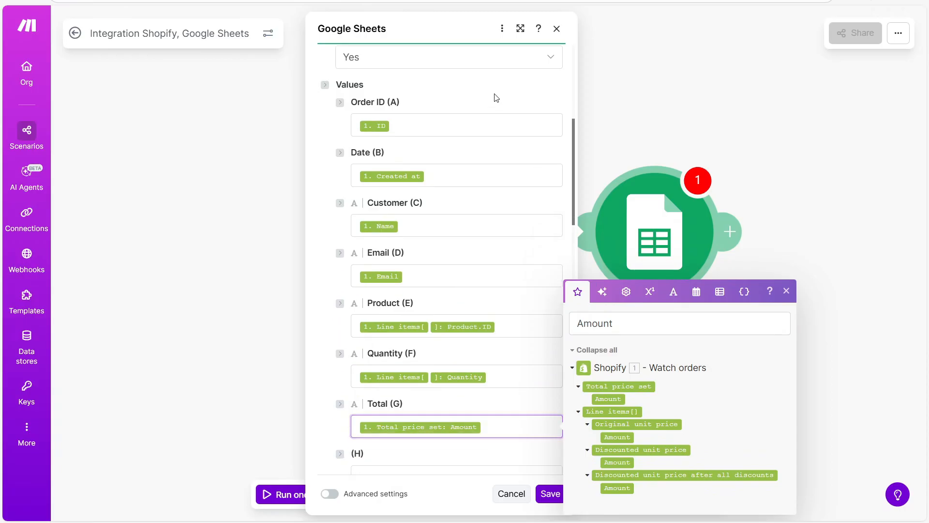
click(785, 291)
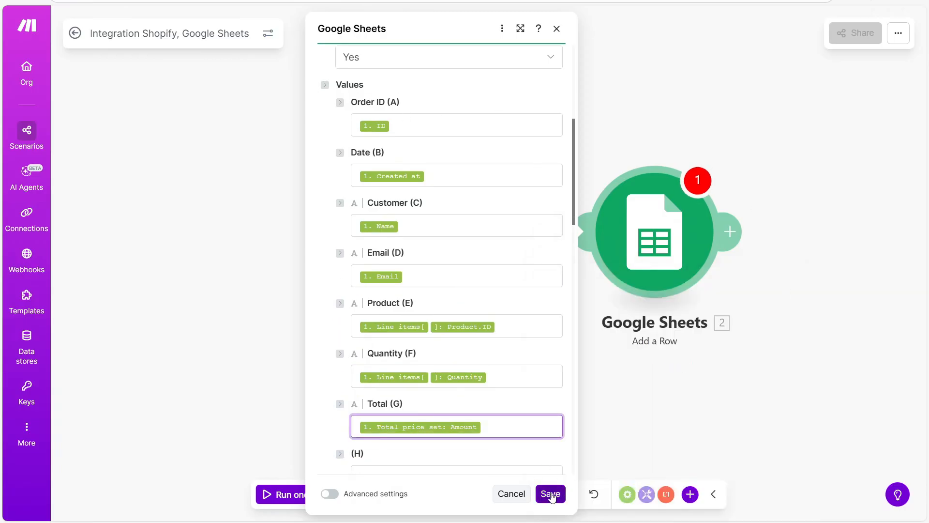
Save the Add a Row module, run the scenario once, and select rows A2:G3 in the sheet.
click(551, 493)
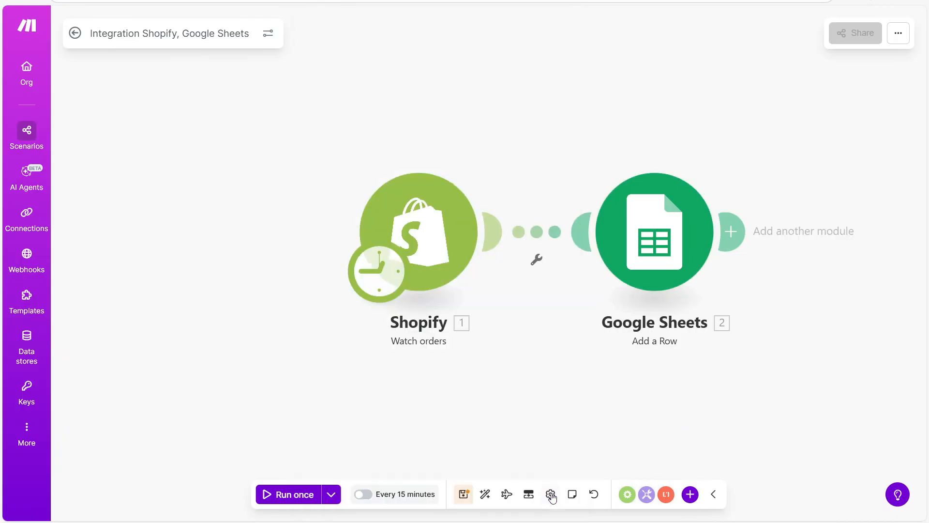
drag(591, 389, 585, 396)
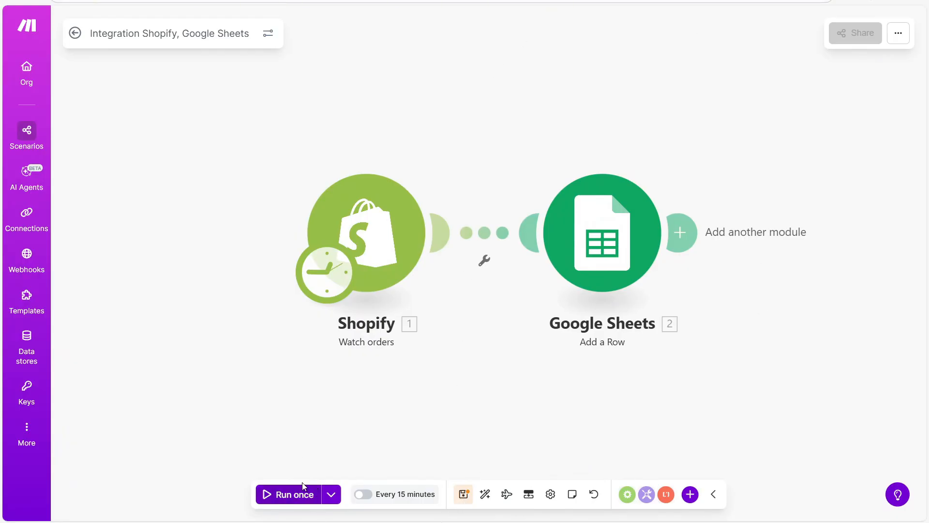
click(281, 497)
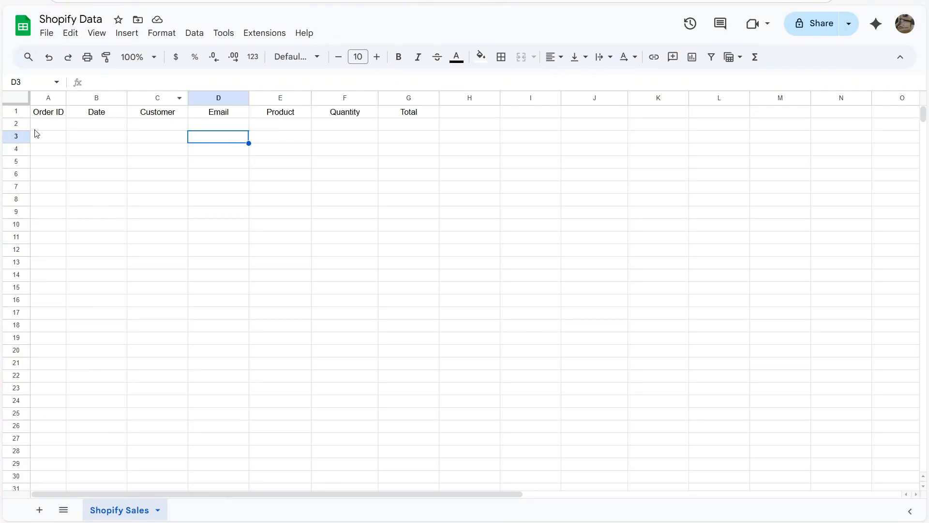
drag(37, 124, 415, 138)
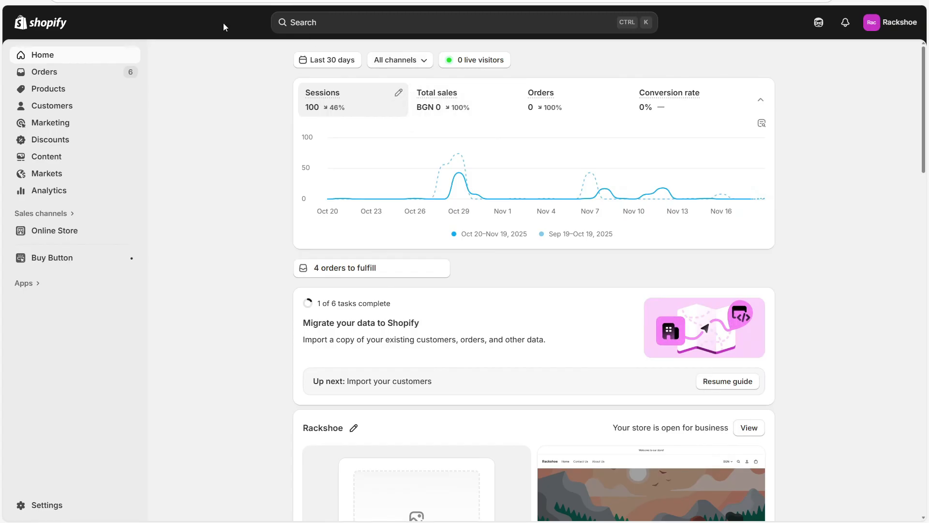
Open the online store and start a Buy it now checkout for the Casual Polo Shirt.
click(131, 232)
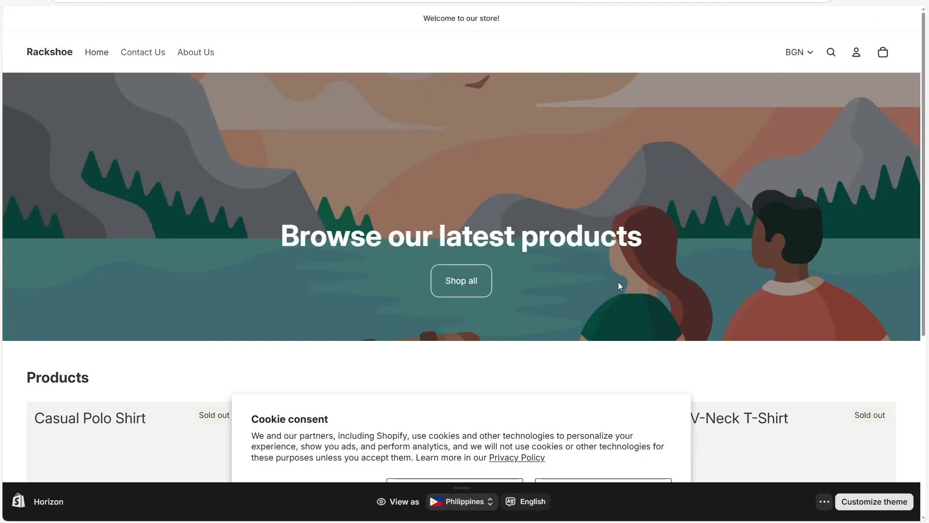
scroll(622, 269, down, 5)
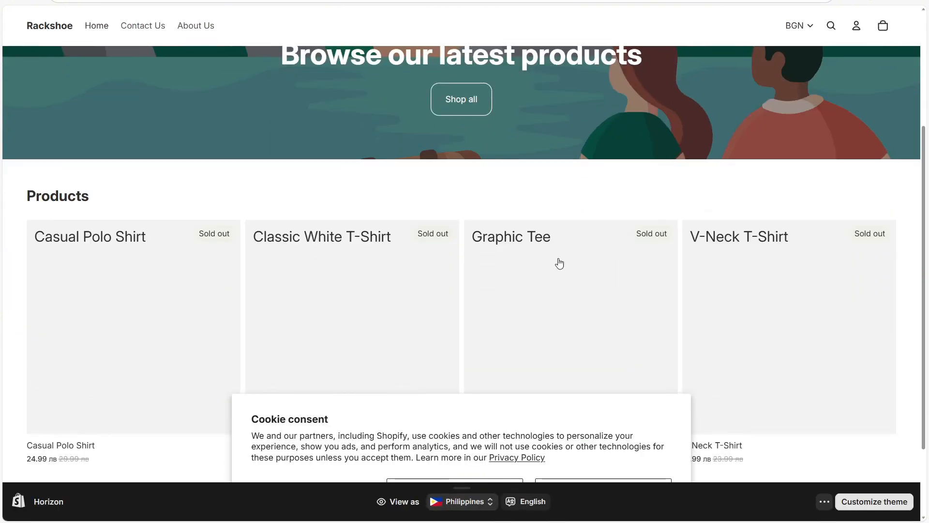
click(67, 252)
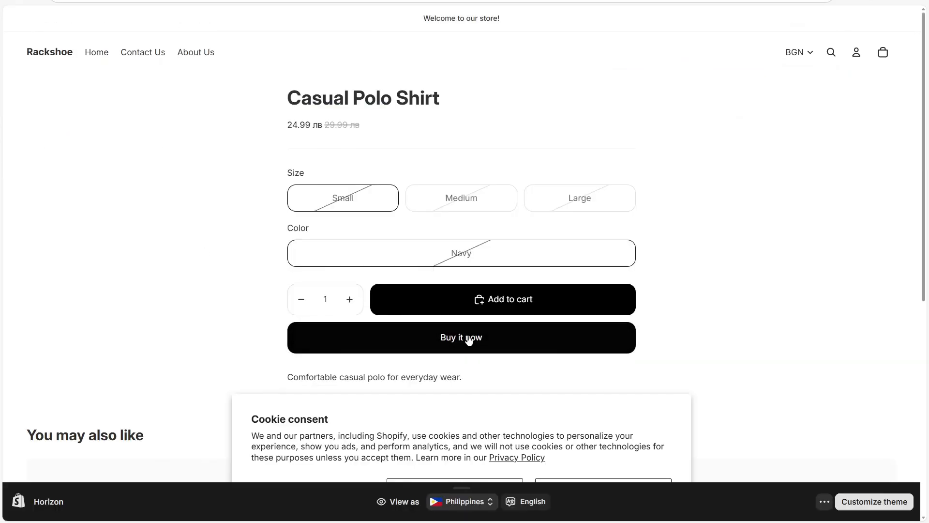
click(558, 331)
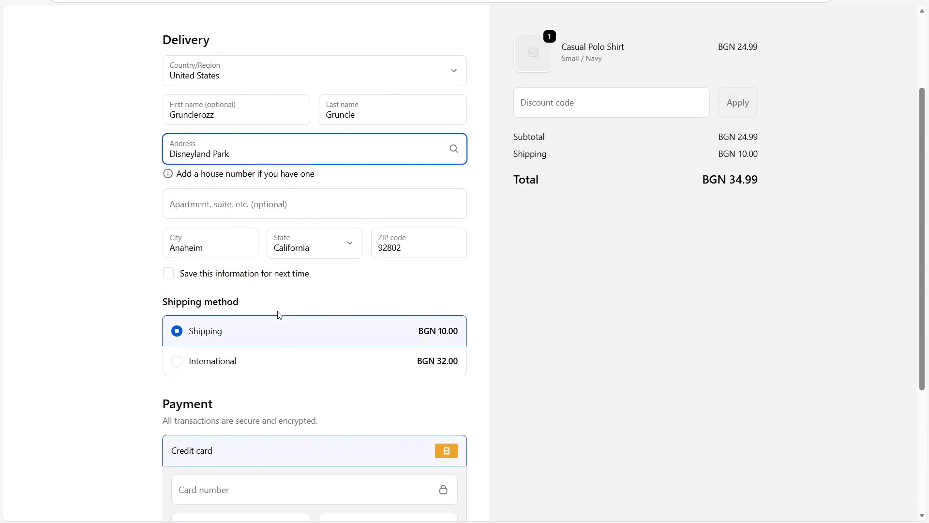
Pay with test card number 1, expiry 0830 and security code 123.
scroll(277, 315, down, 4)
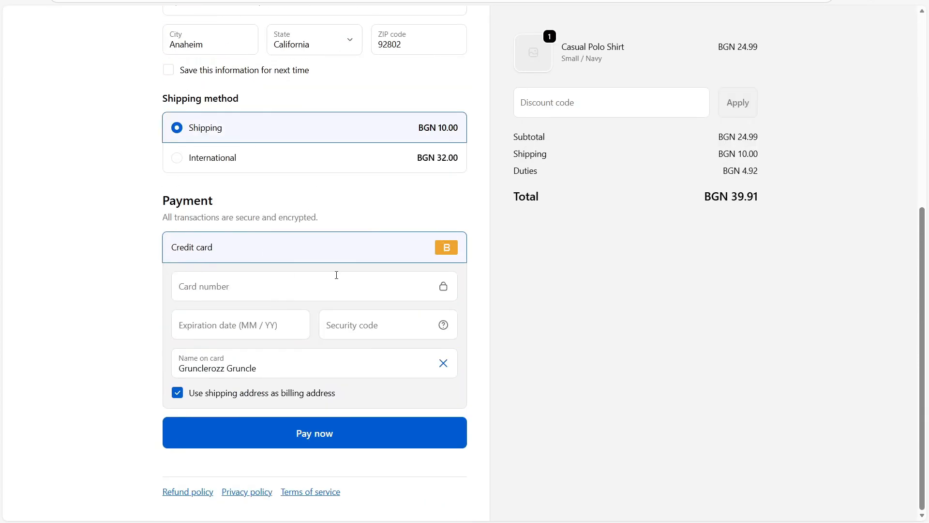
click(274, 294)
text(1)
click(252, 331)
text(0830)
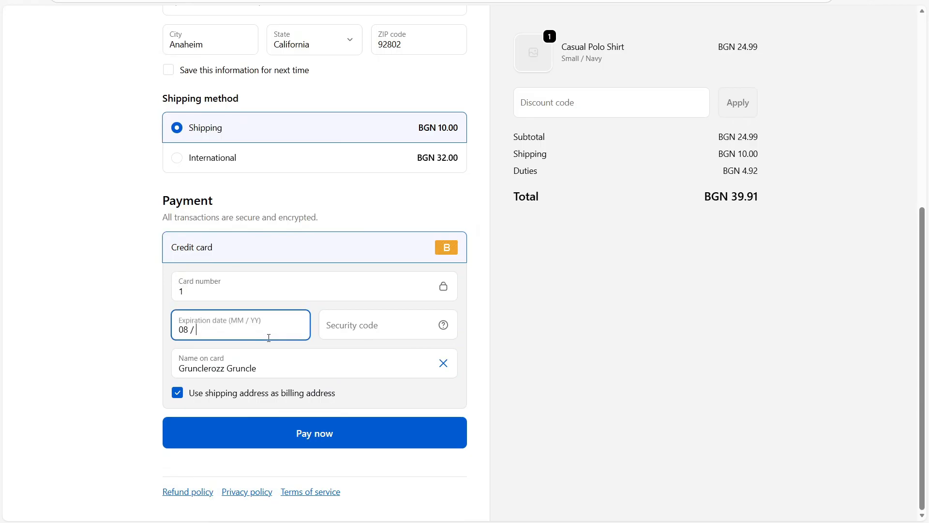
click(400, 326)
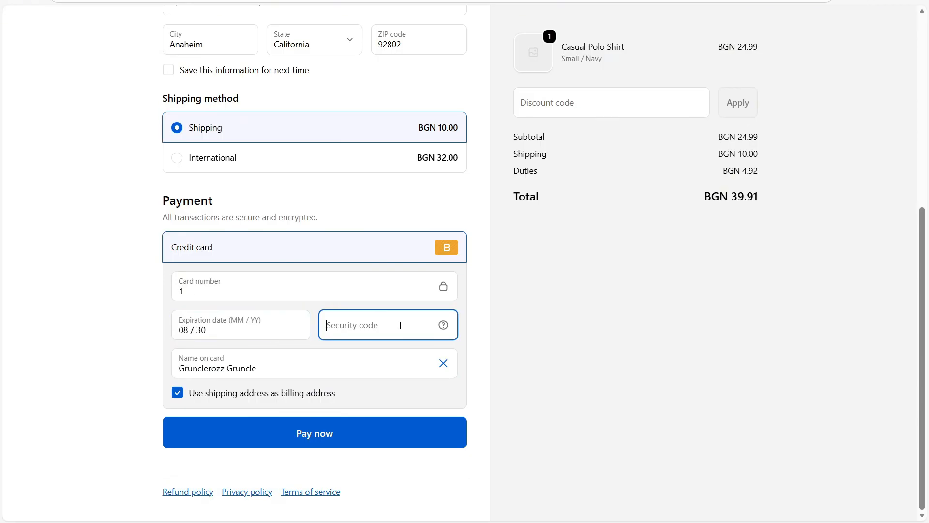
text(123)
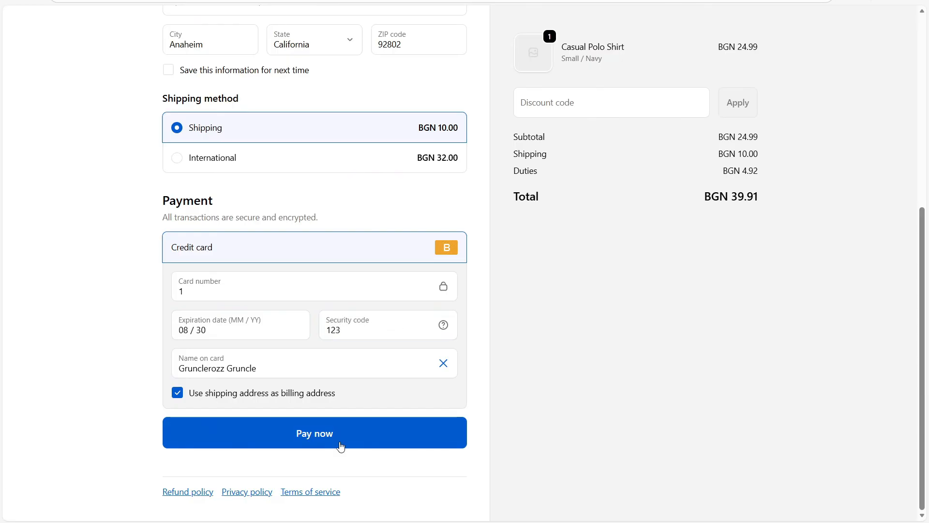
click(302, 435)
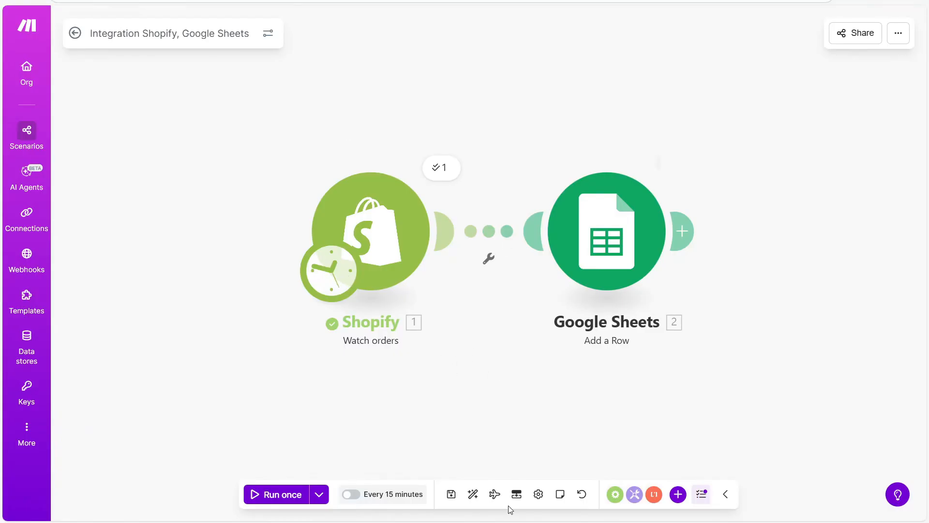
Run the scenario once to add the new order row, then view the Shopify Data spreadsheet.
click(290, 496)
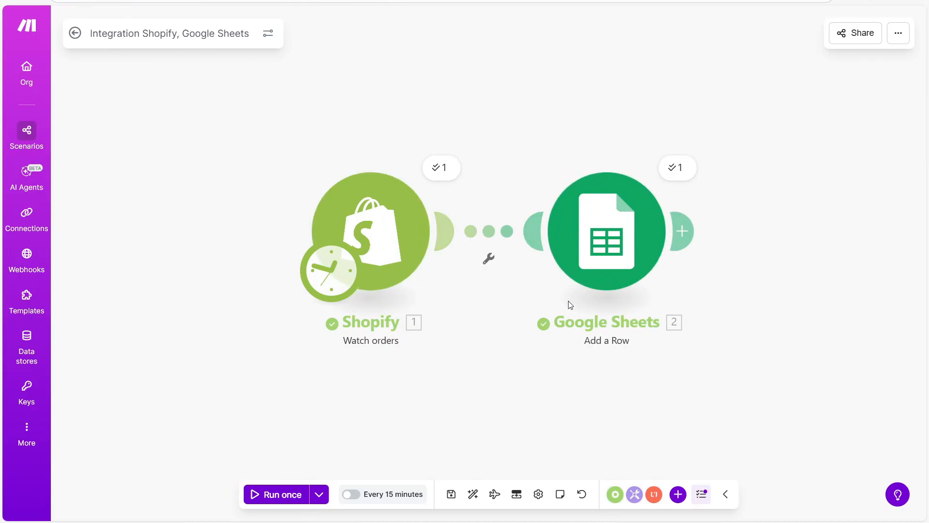
click(567, 0)
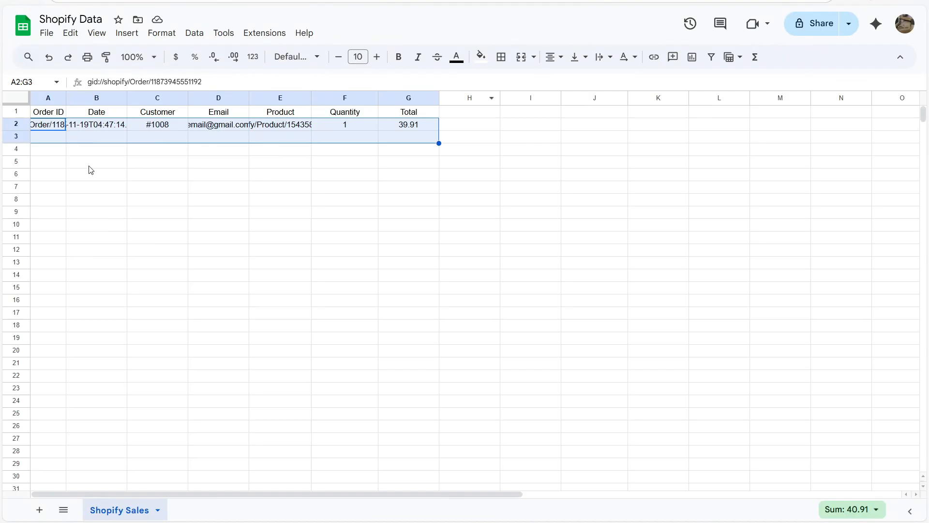
click(3, 178)
right_click(57, 98)
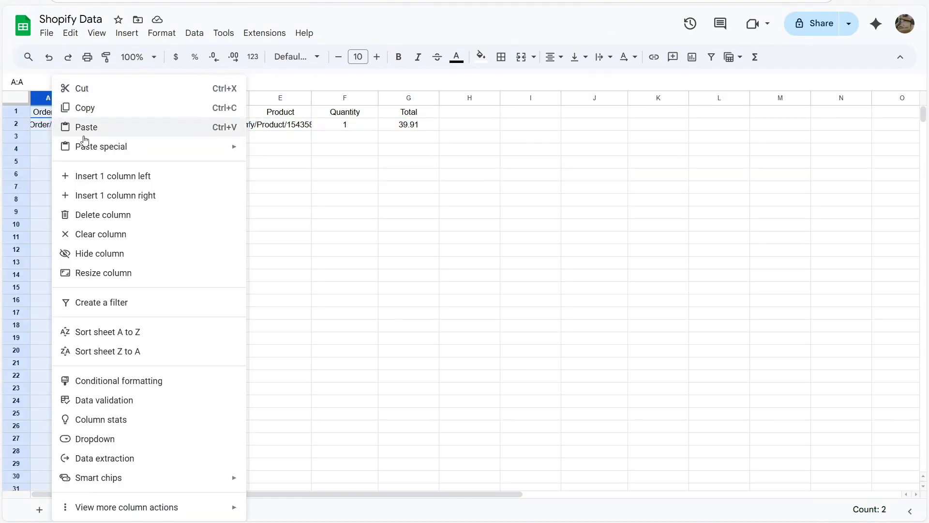
click(320, 164)
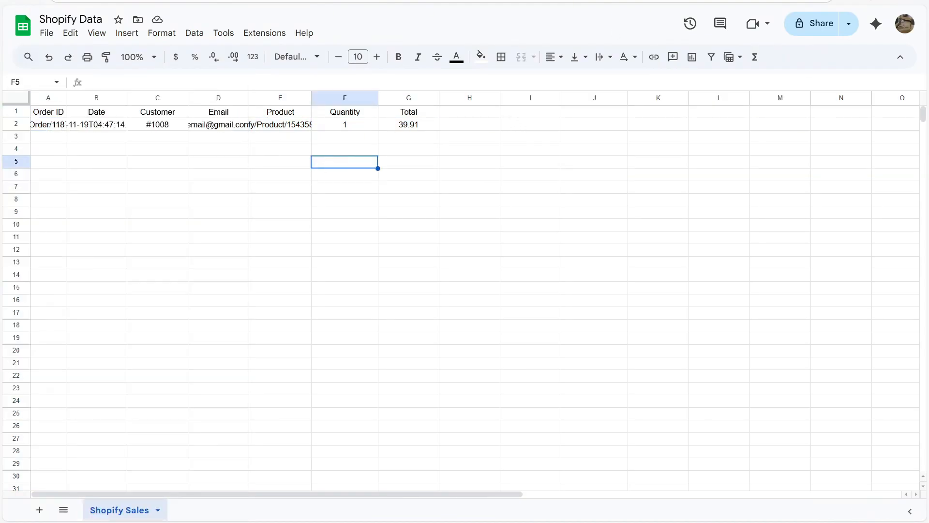
click(464, 0)
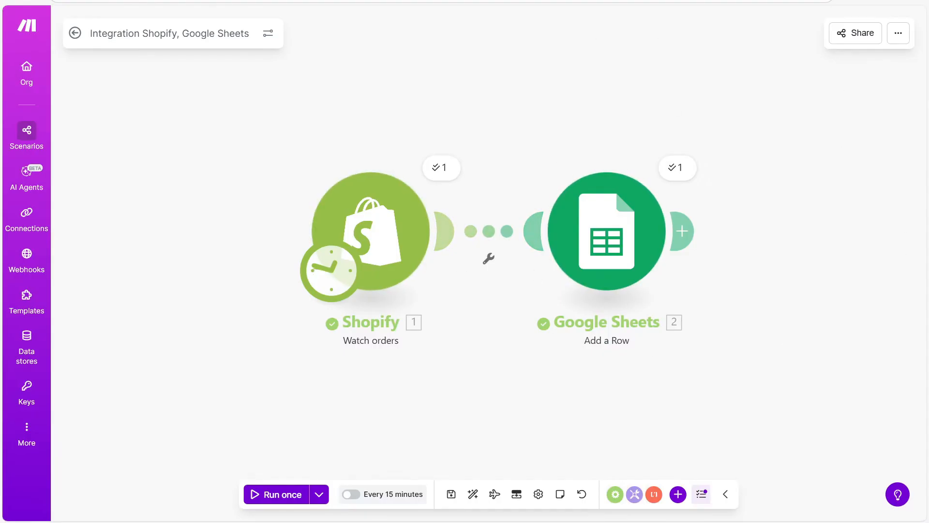
click(464, 0)
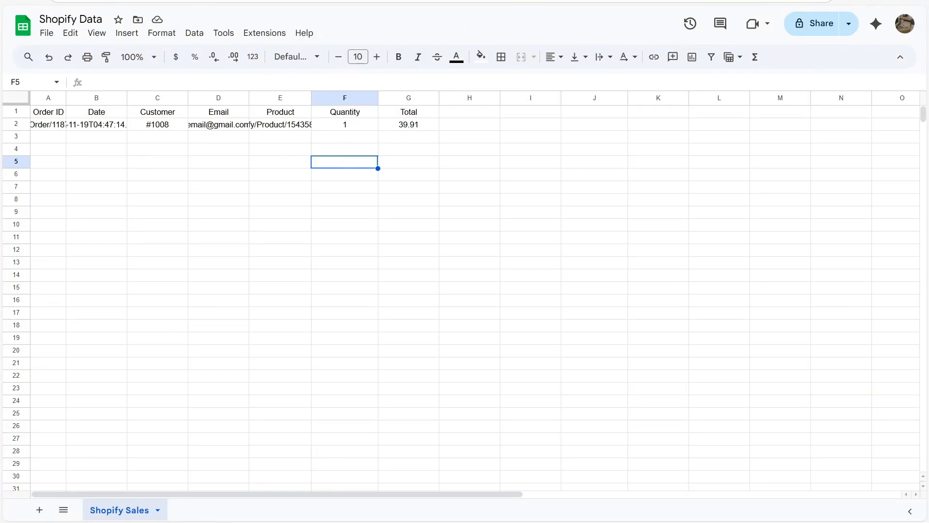